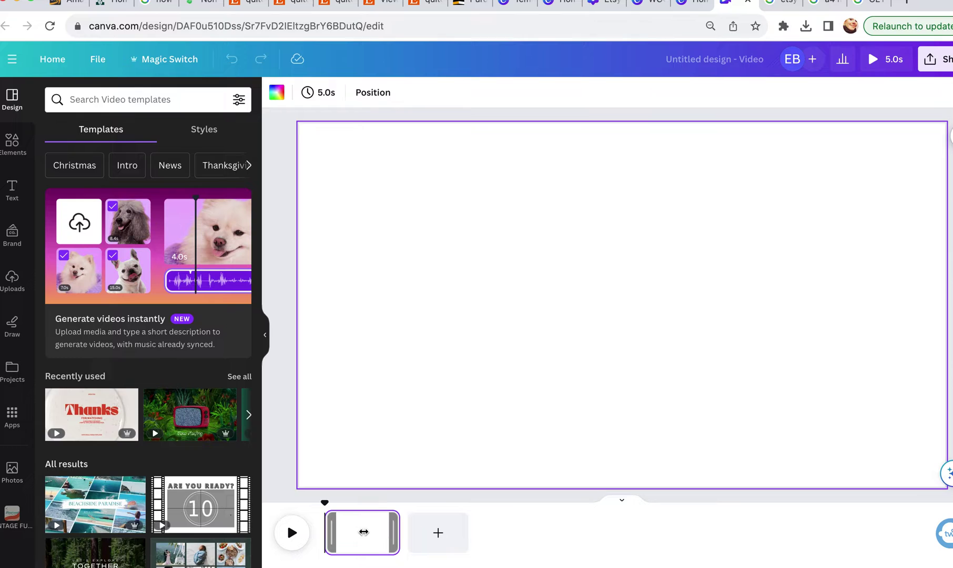
Trim the first page's clip in the timeline down to 1.5 seconds
left_click_drag(363, 532, 337, 533)
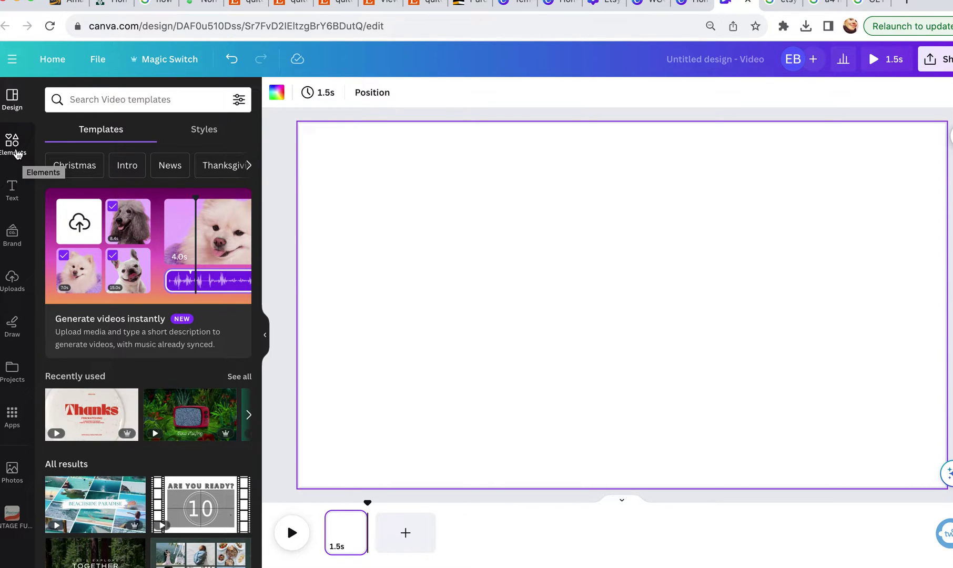
Browse the Elements library down to the Grids section to find the single-cell grid
left_click(17, 154)
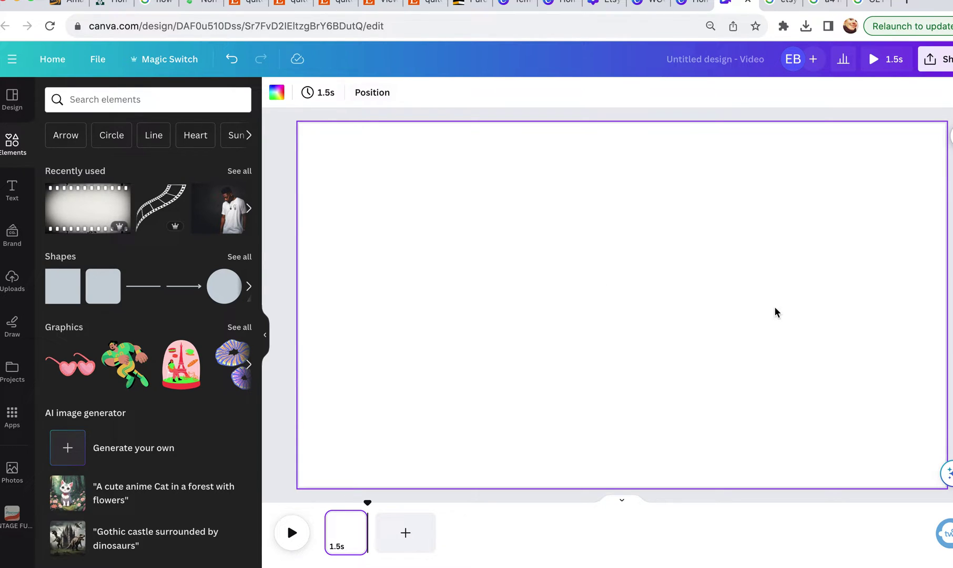
scroll(110, 376, "down", 4)
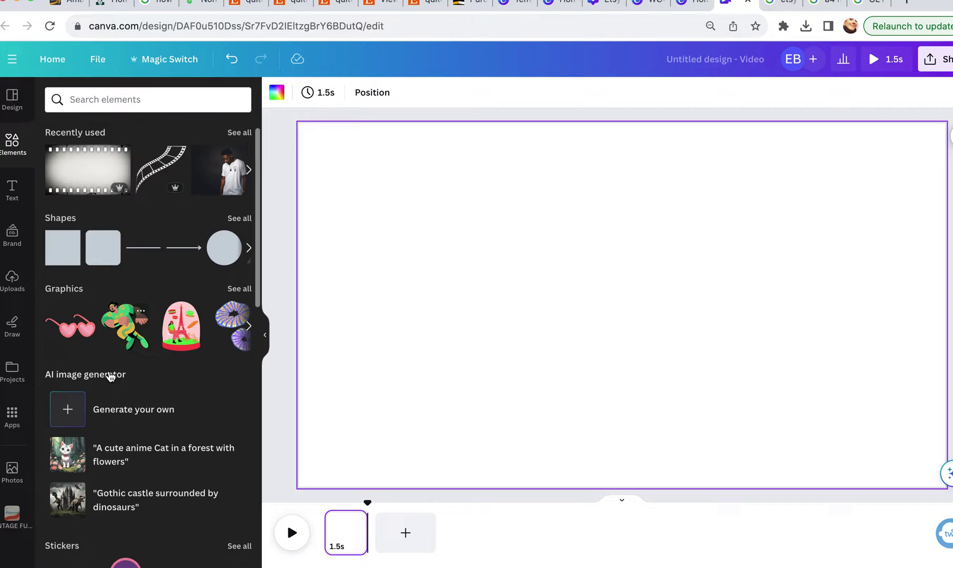
scroll(110, 377, "down", 2)
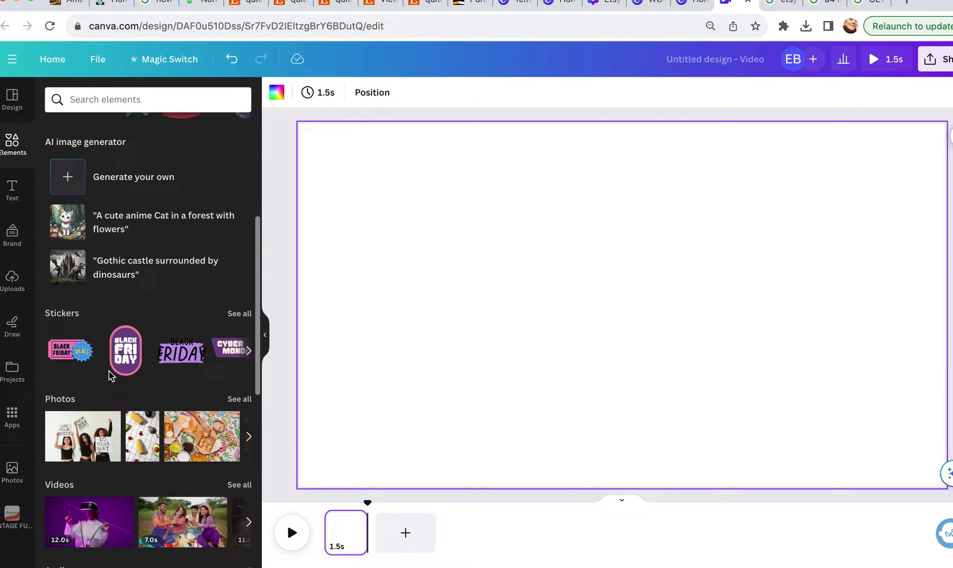
scroll(110, 377, "up", 4)
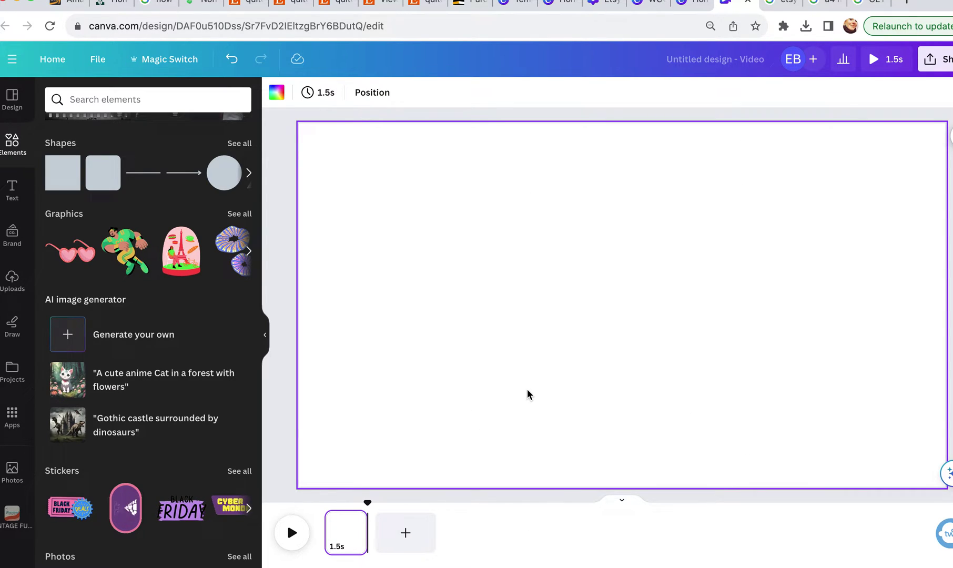
scroll(150, 464, "down", 7)
scroll(151, 465, "down", 1)
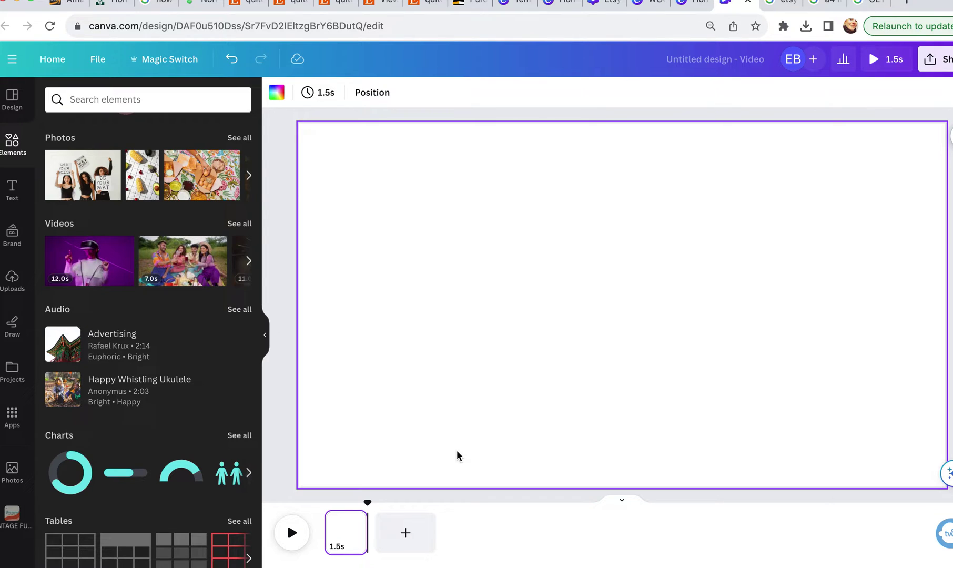
scroll(184, 455, "down", 6)
scroll(184, 454, "down", 2)
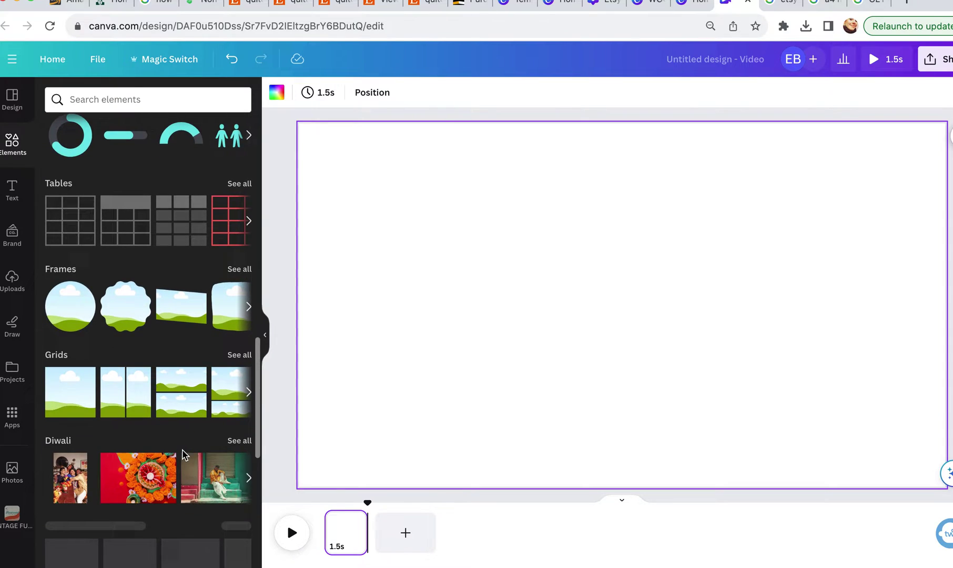
Add the single-cell sky-and-hills grid and narrow it from both sides into a square
left_click(67, 346)
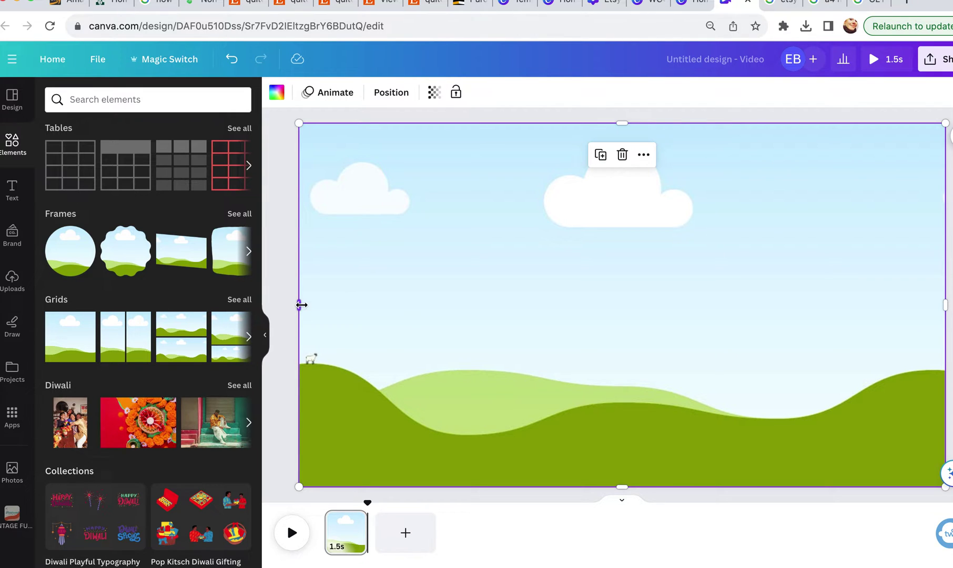
left_click_drag(299, 305, 489, 311)
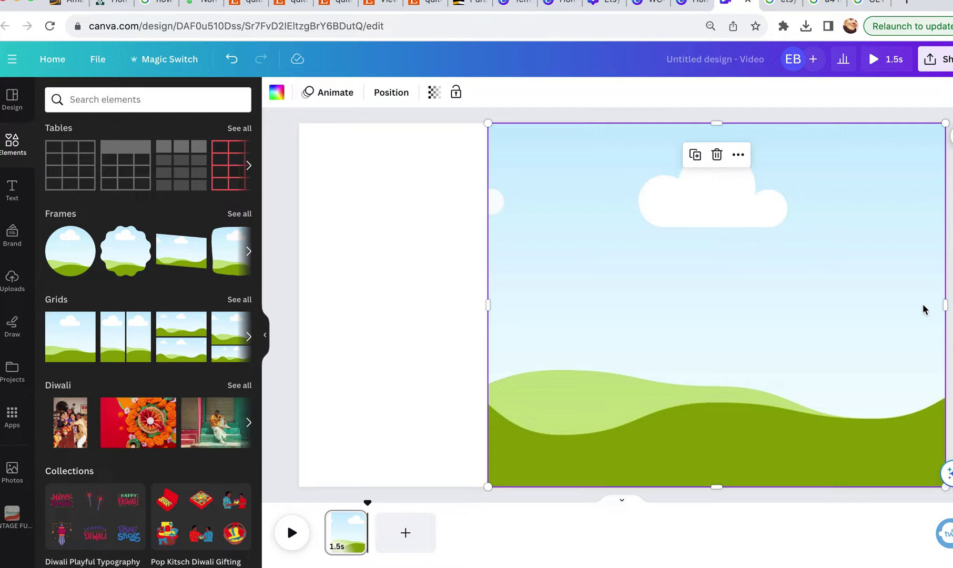
left_click_drag(945, 305, 852, 316)
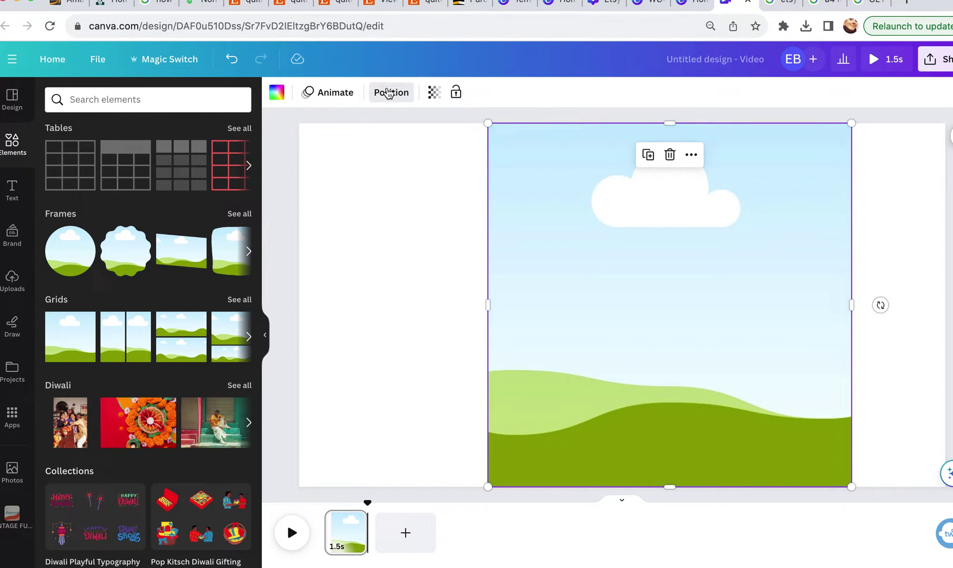
Centre the narrowed grid horizontally on the page
left_click(390, 92)
left_click(192, 235)
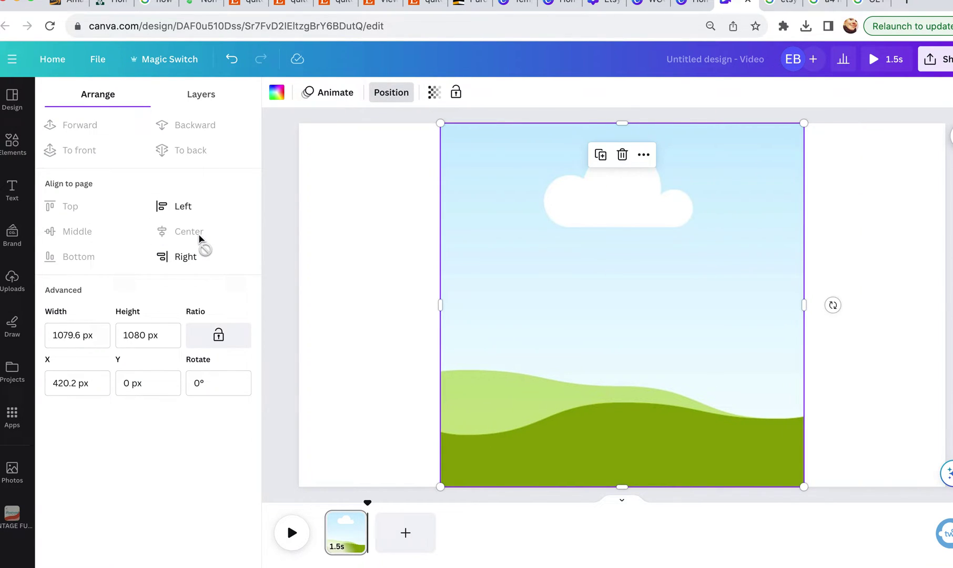
left_click(881, 284)
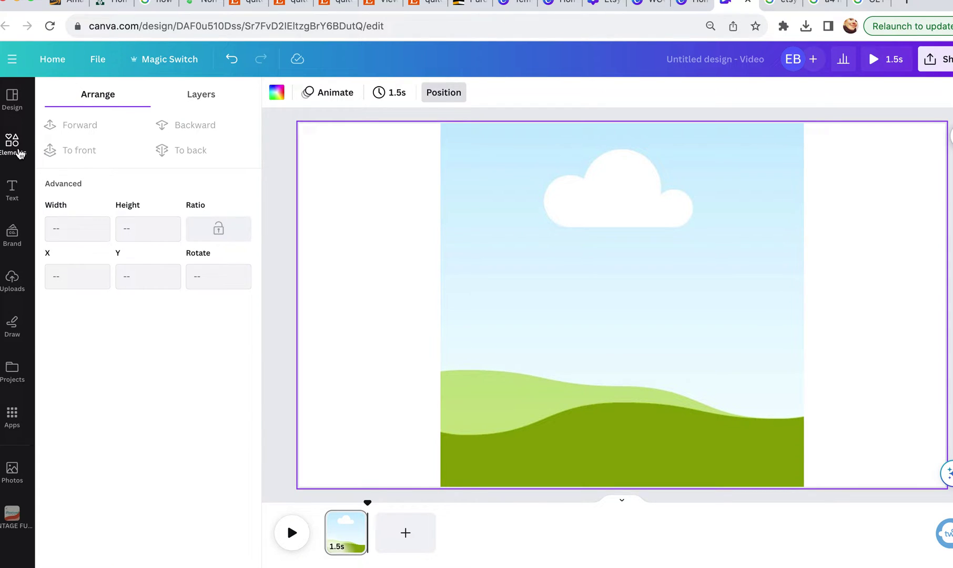
Search Elements for 'background' and add the first grey graphic to the page
left_click(16, 150)
left_click(108, 99)
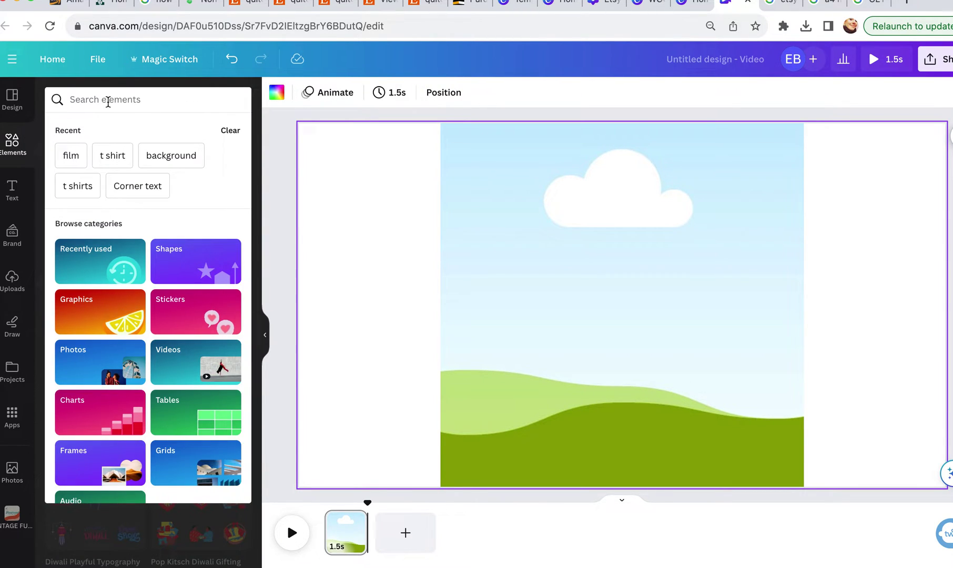
type("background")
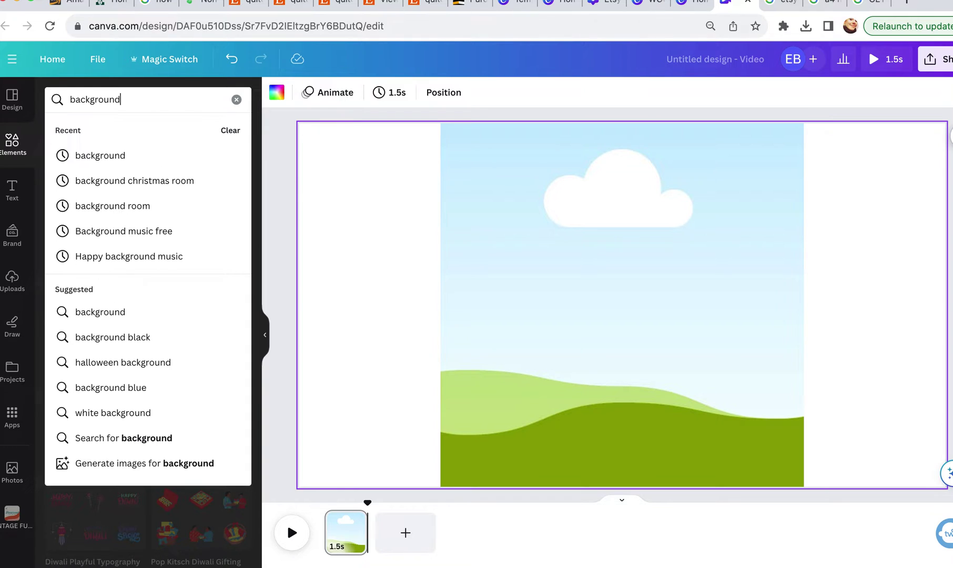
key("Return")
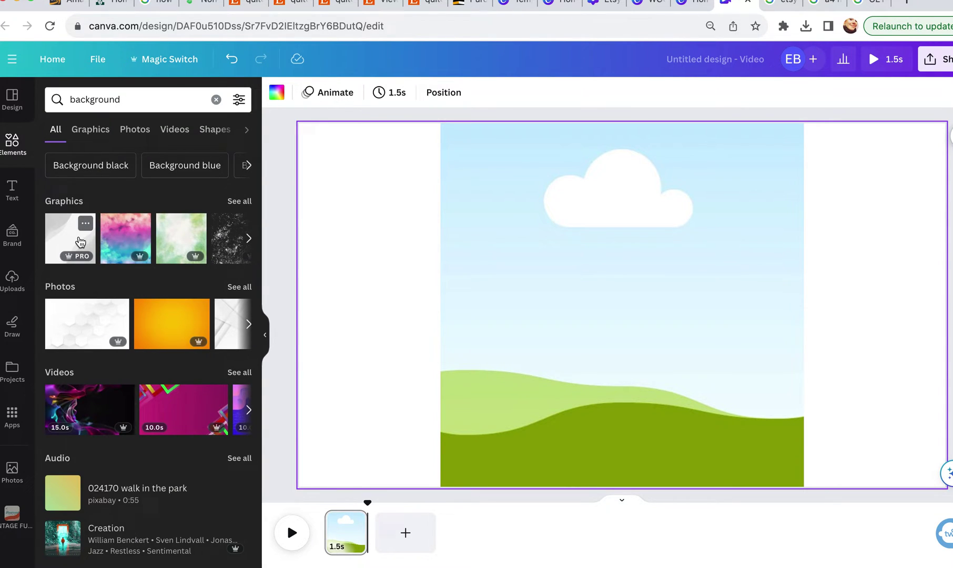
left_click(80, 240)
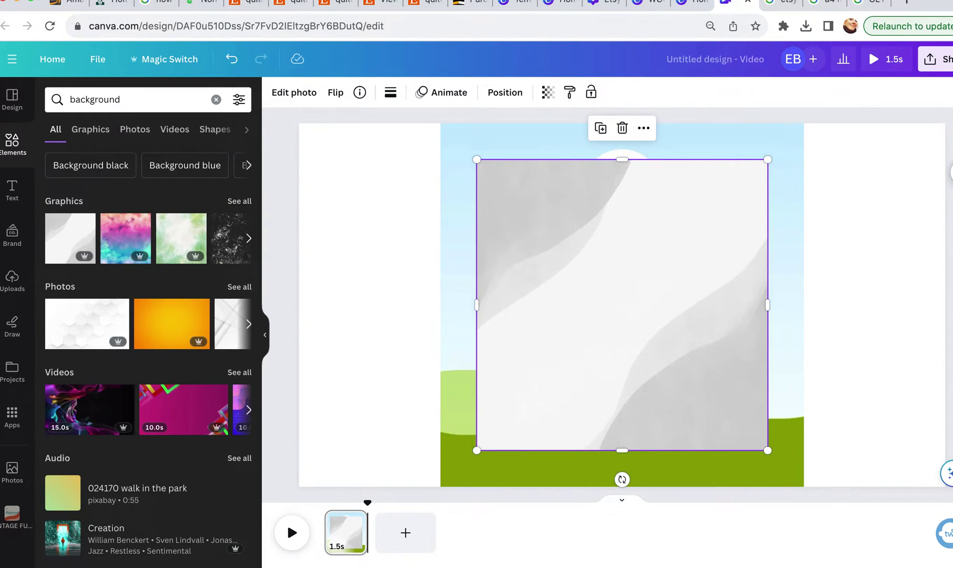
Enlarge and reposition the grey graphic until it covers the whole page
key("super+minus")
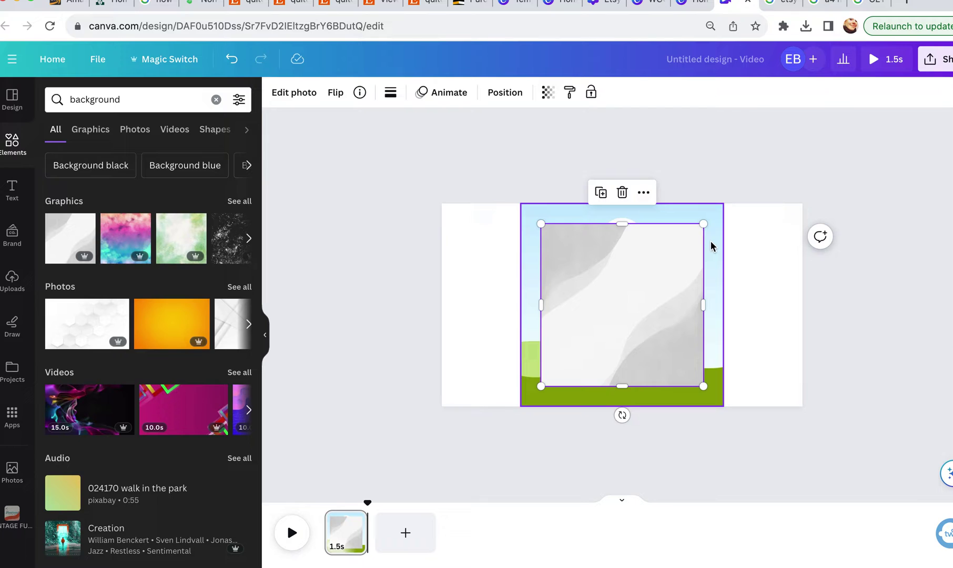
left_click_drag(703, 224, 857, 174)
left_click_drag(768, 340, 669, 365)
left_click(823, 289)
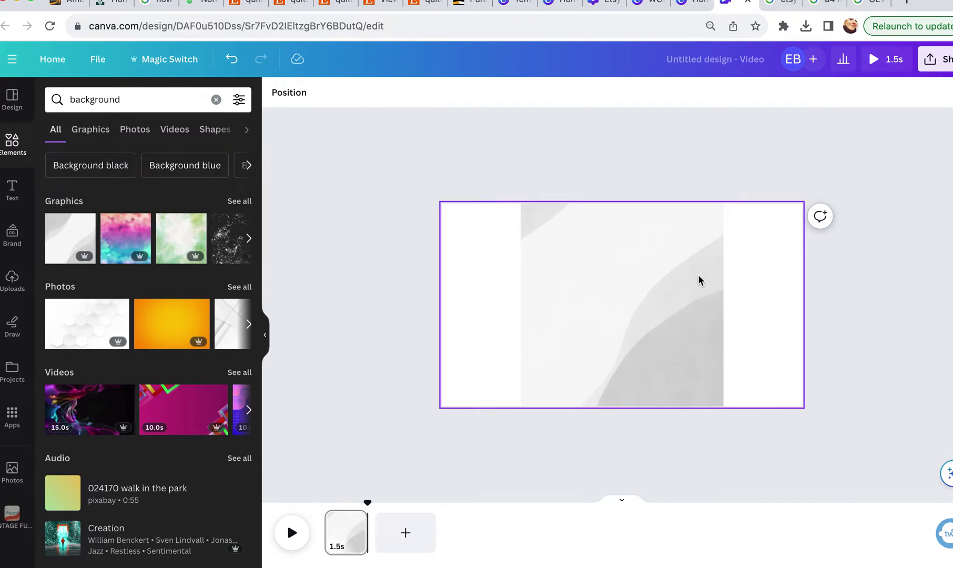
key("super+z")
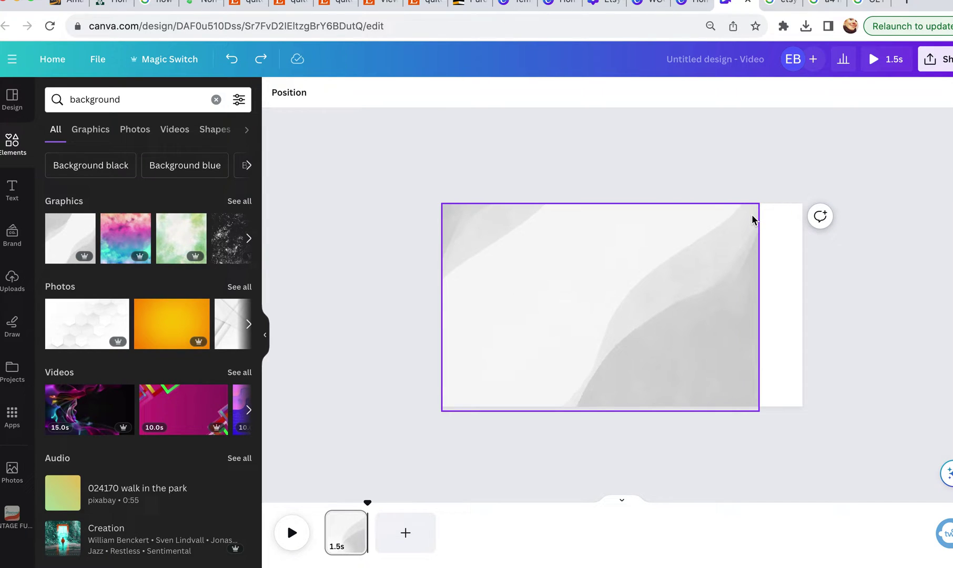
left_click_drag(752, 220, 834, 183)
left_click_drag(757, 322, 730, 332)
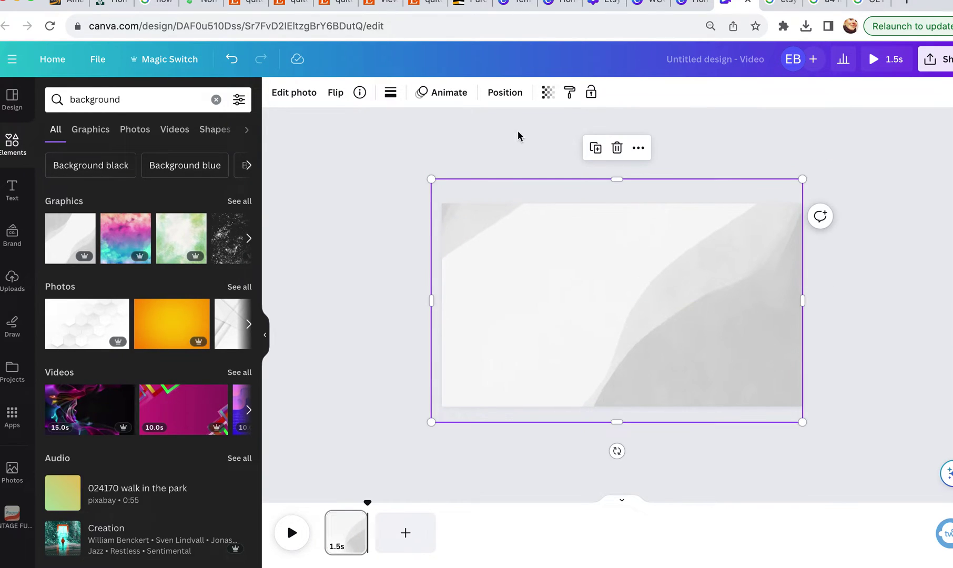
Send the grey background behind the sky-and-hills square
left_click(505, 92)
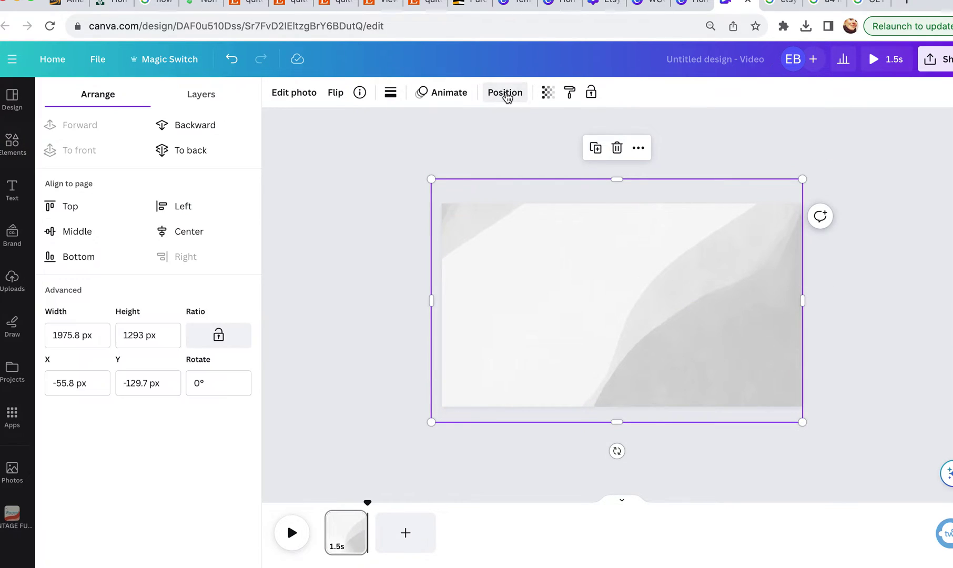
left_click(209, 153)
left_click(849, 335)
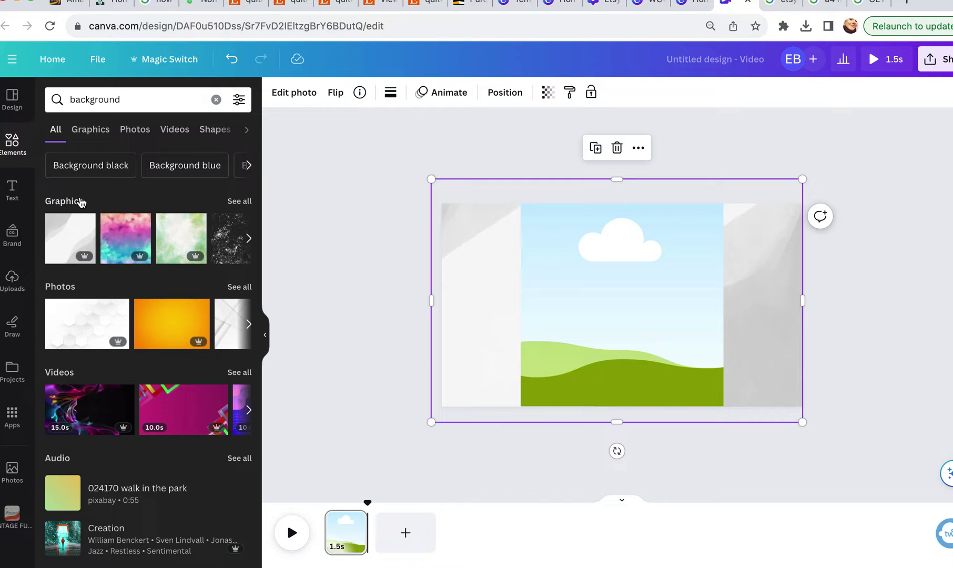
Filter the 'background' results to Photos and select the search word for replacement
left_click(132, 130)
left_click(121, 99)
double_click(122, 100)
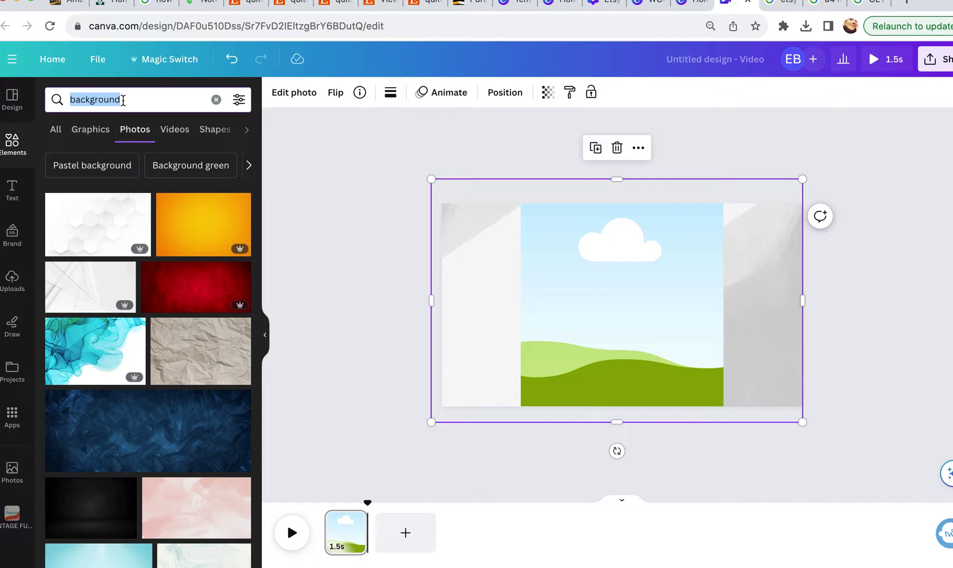
Search photos for 't shirt' and drop the white-tee-on-pink photo into the page 1 frame
type("ts")
key("BackSpace")
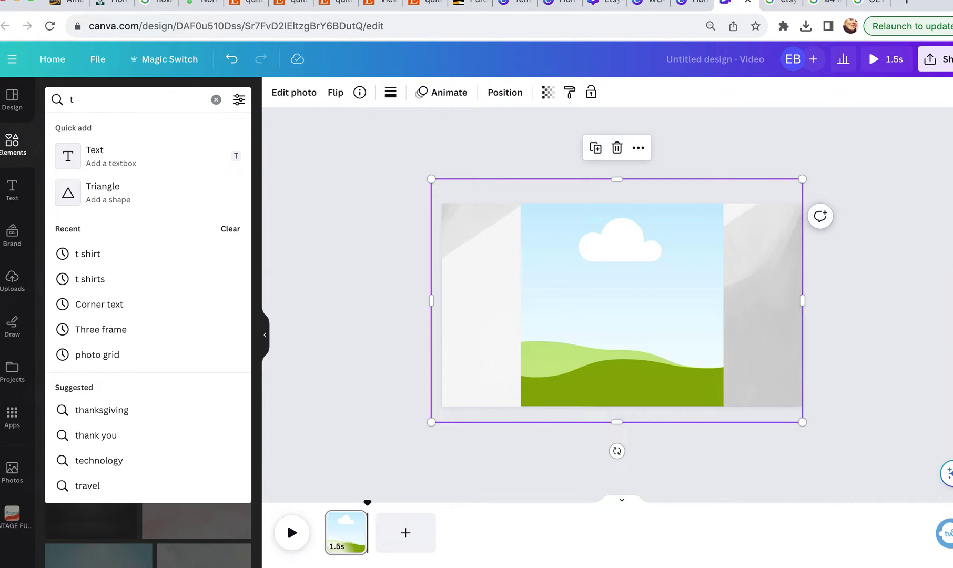
type("shirt")
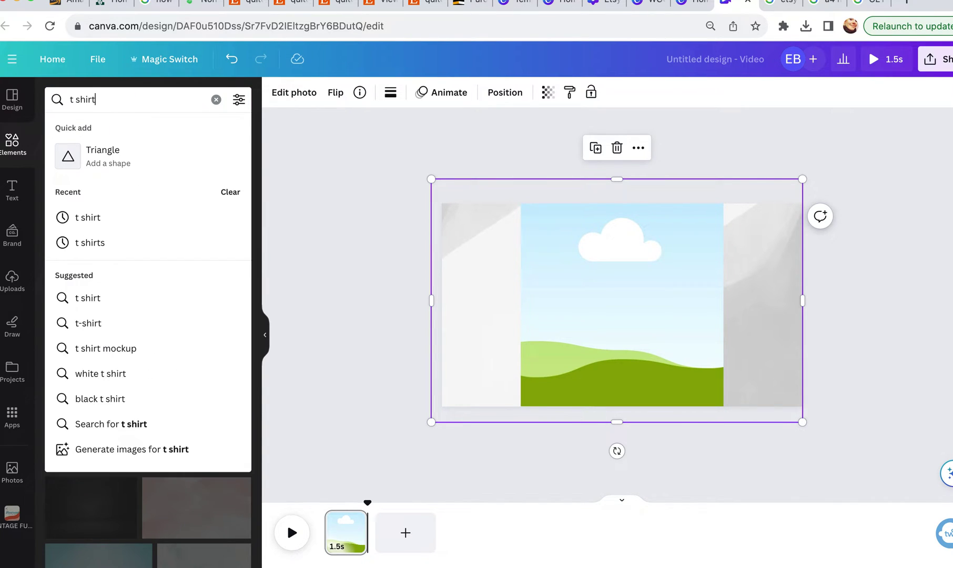
key("Return")
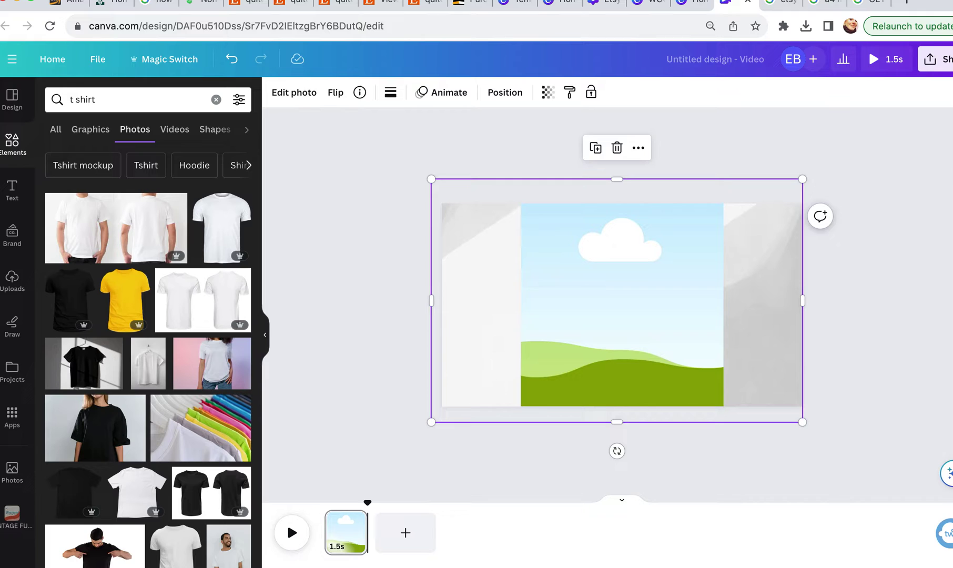
scroll(136, 461, "down", 3)
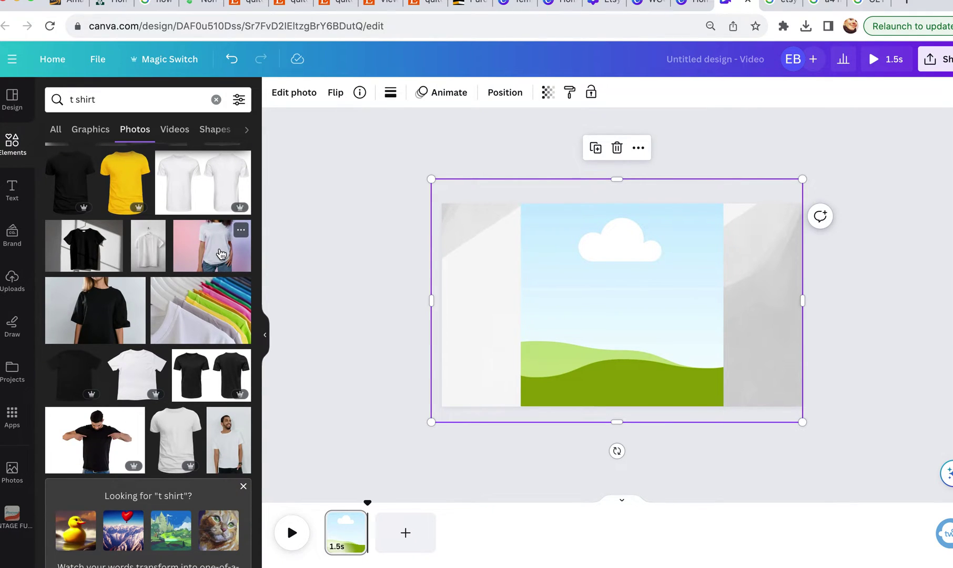
left_click_drag(337, 284, 582, 334)
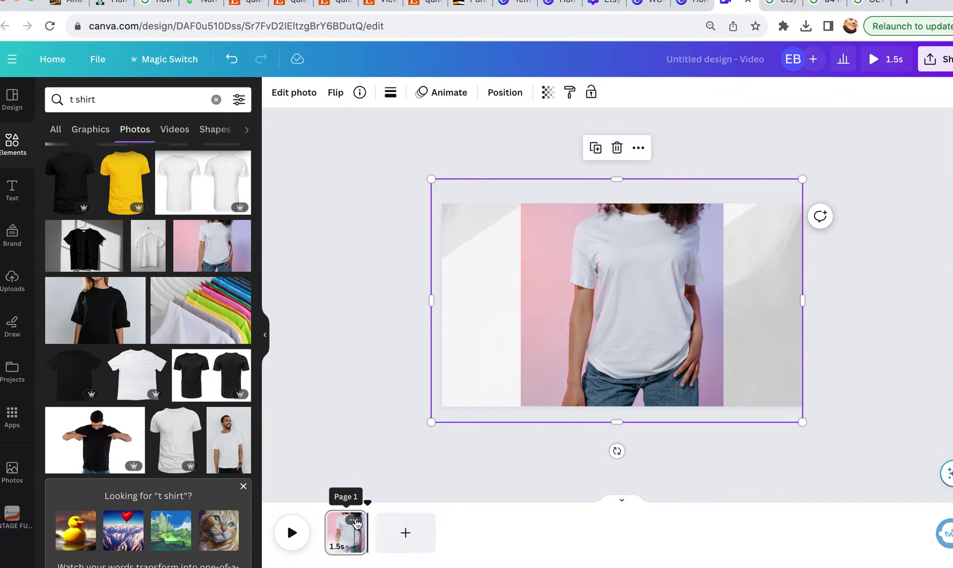
Duplicate pages to create pages 2 and 3, giving page 3 a man in a black tee
left_click(353, 521)
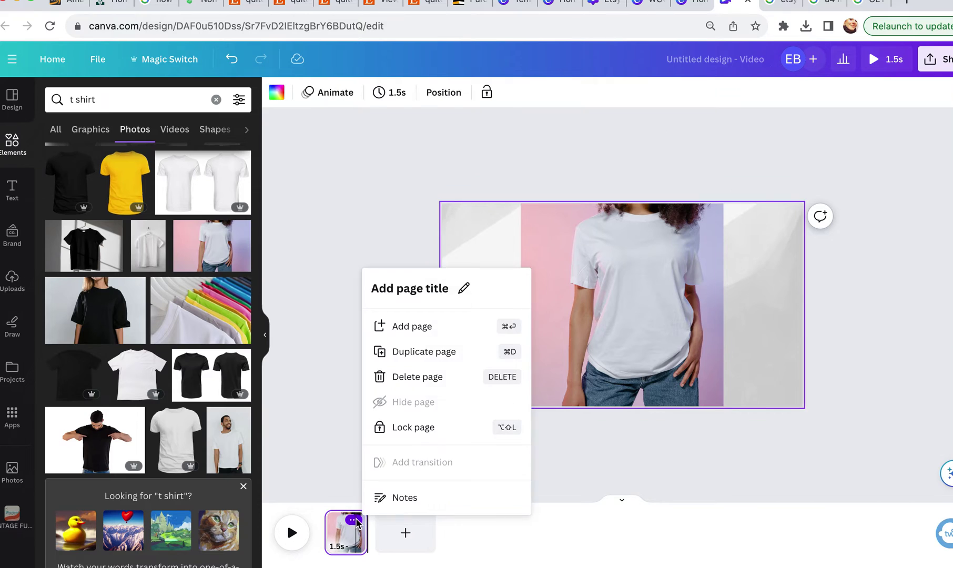
left_click(470, 352)
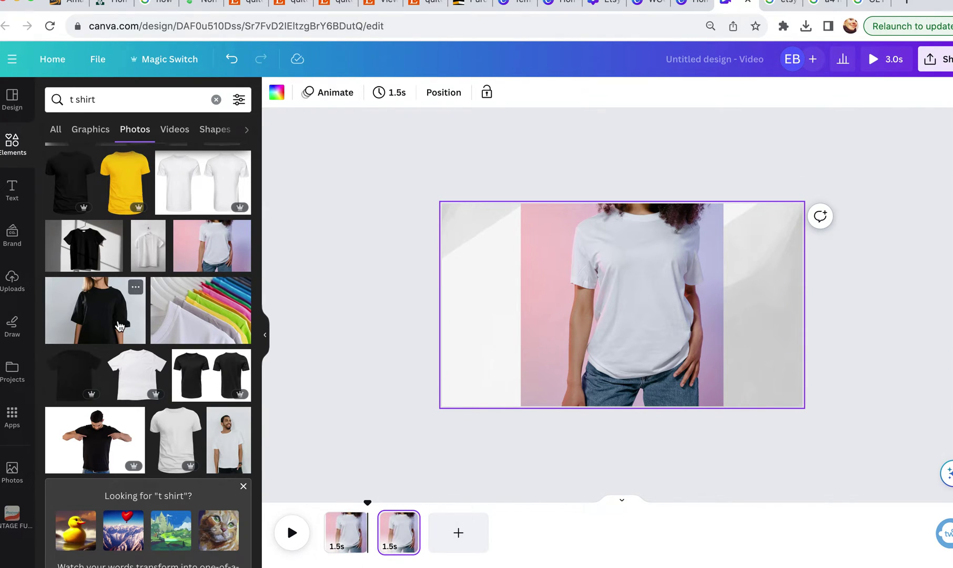
scroll(163, 438, "down", 2)
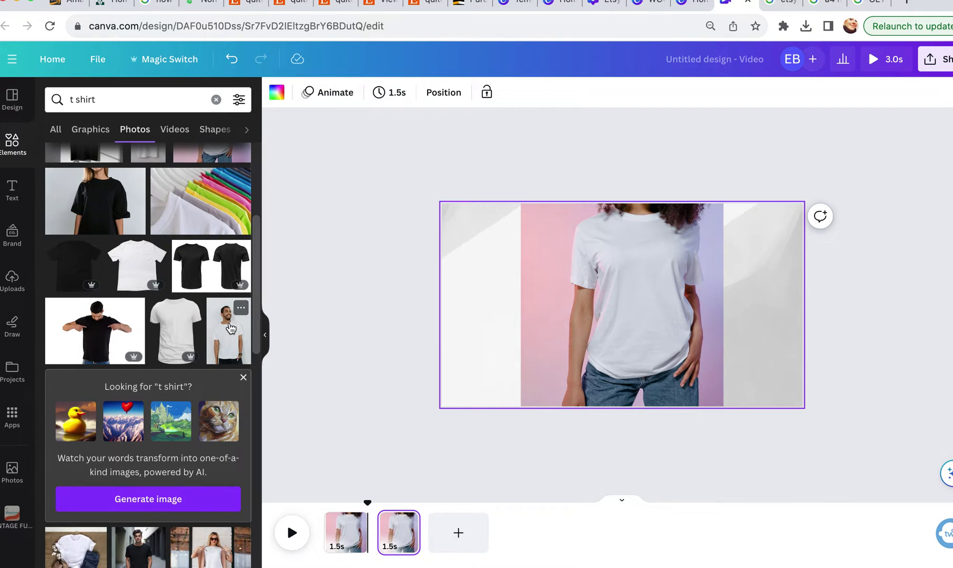
left_click_drag(229, 331, 523, 306)
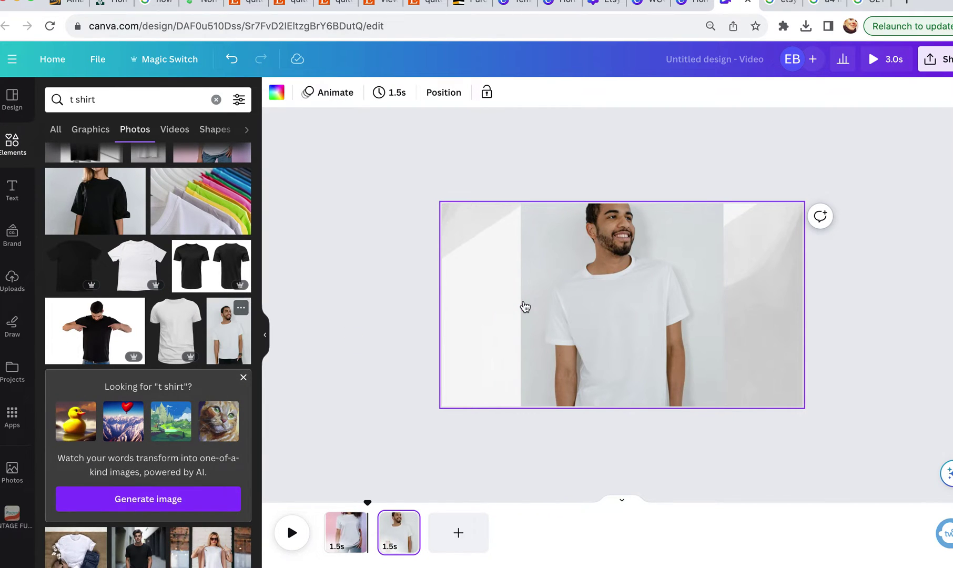
scroll(196, 426, "down", 4)
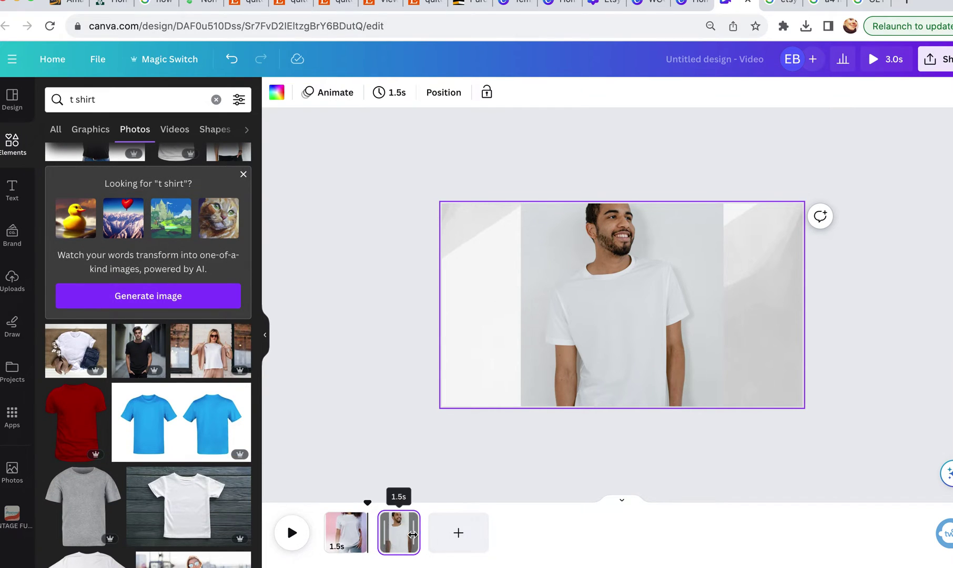
left_click(411, 519)
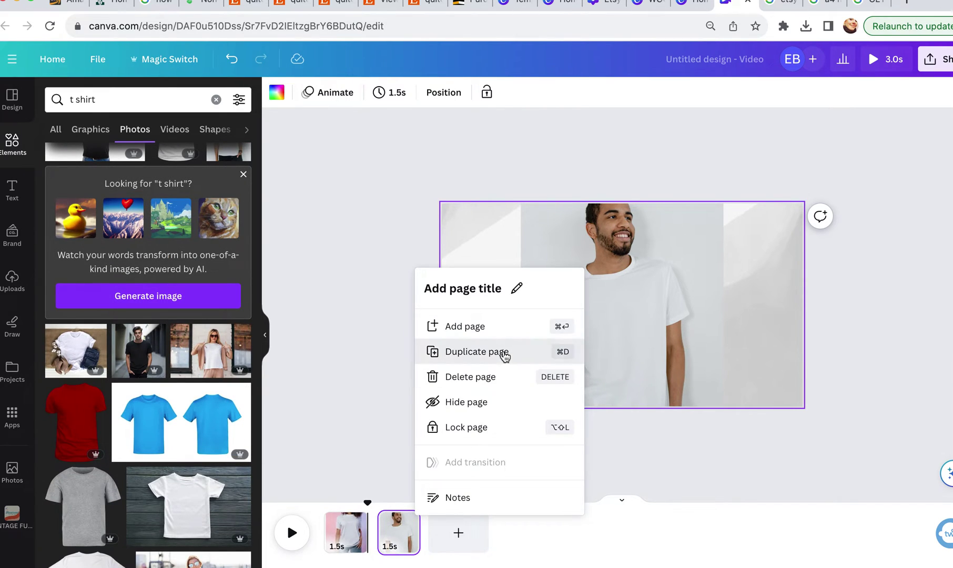
left_click(502, 351)
left_click_drag(138, 351, 556, 272)
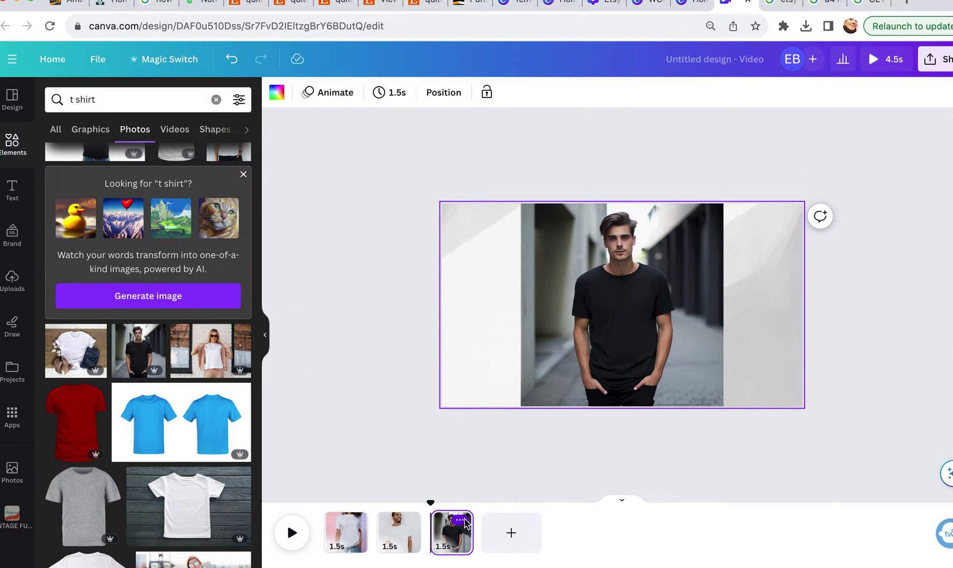
Create pages 4 and 5 showing a woman in sunglasses and a woman in jeans
left_click(466, 523)
left_click(548, 351)
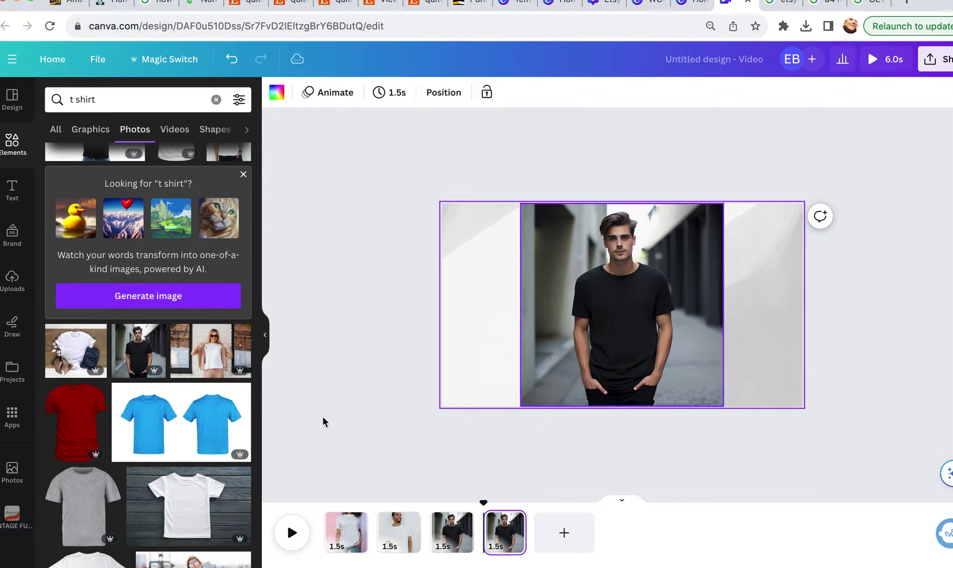
left_click(212, 343)
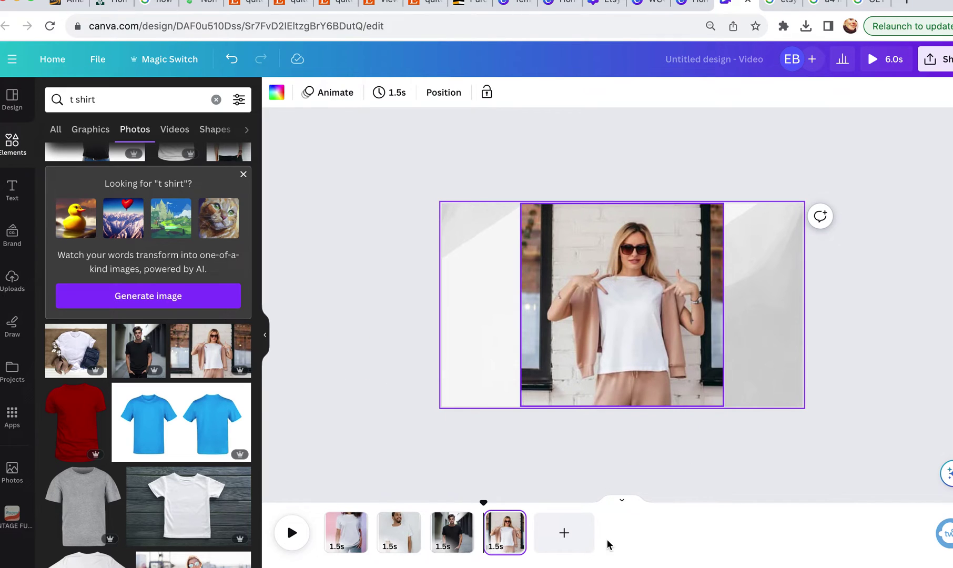
left_click(513, 522)
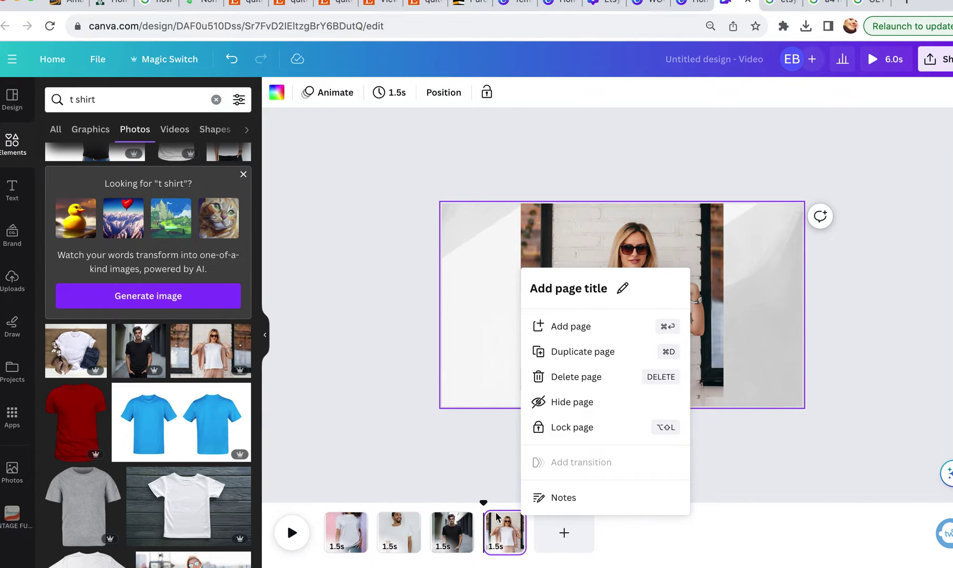
left_click(603, 352)
scroll(163, 457, "down", 5)
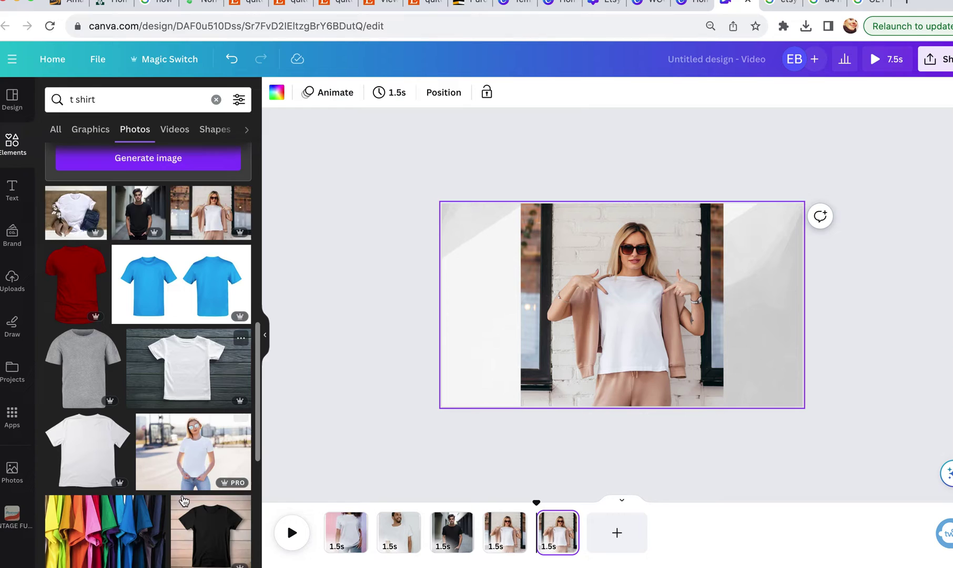
left_click_drag(194, 351, 589, 283)
Duplicate page 5 into page 6 with a new photo, rejecting the coffee slogan shirt
mouse_move(561, 530)
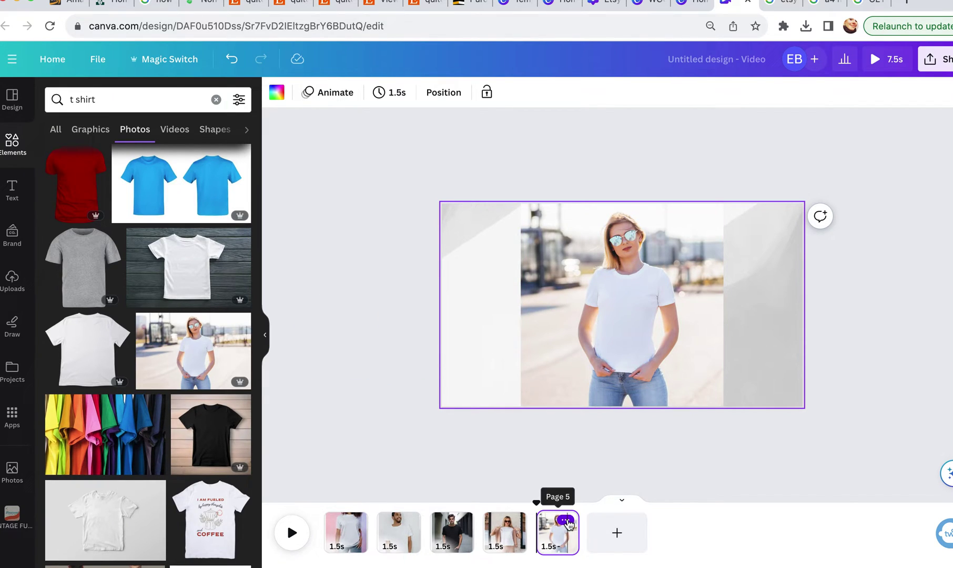
scroll(236, 515, "down", 2)
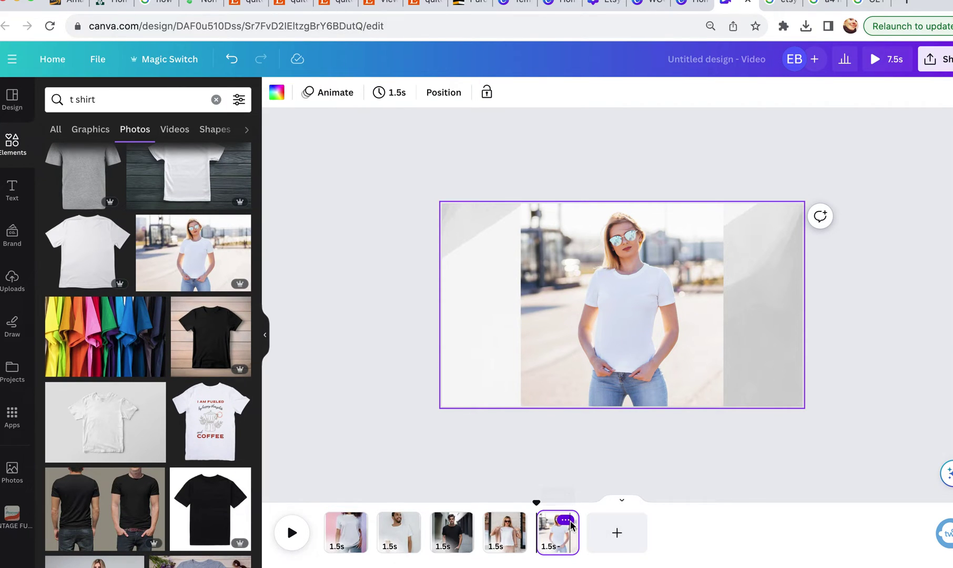
left_click(571, 526)
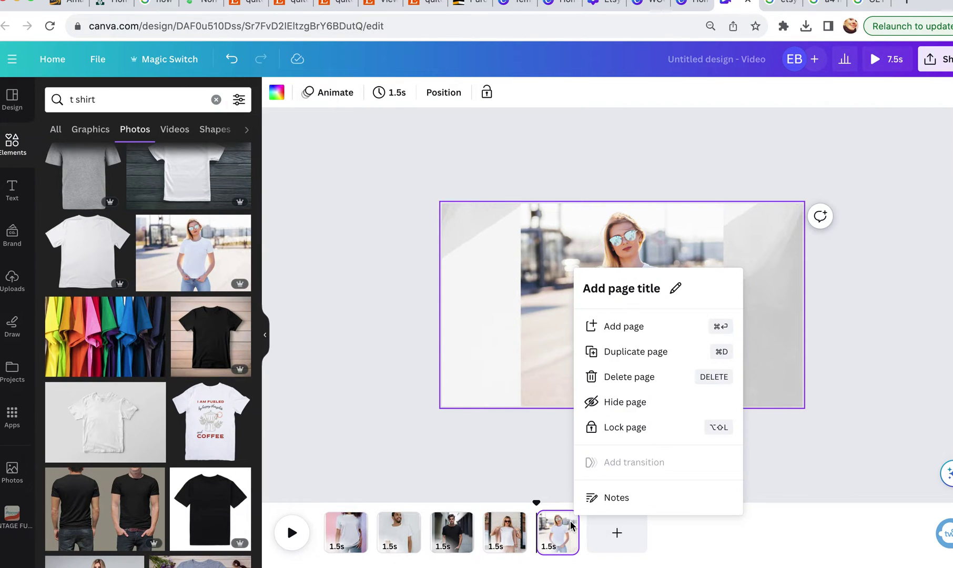
left_click(635, 351)
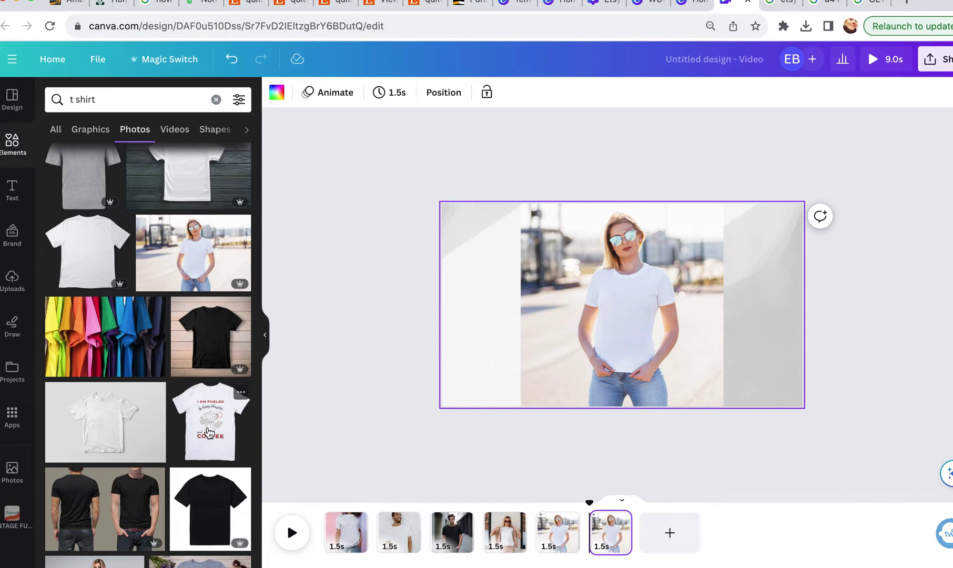
left_click_drag(210, 434, 667, 301)
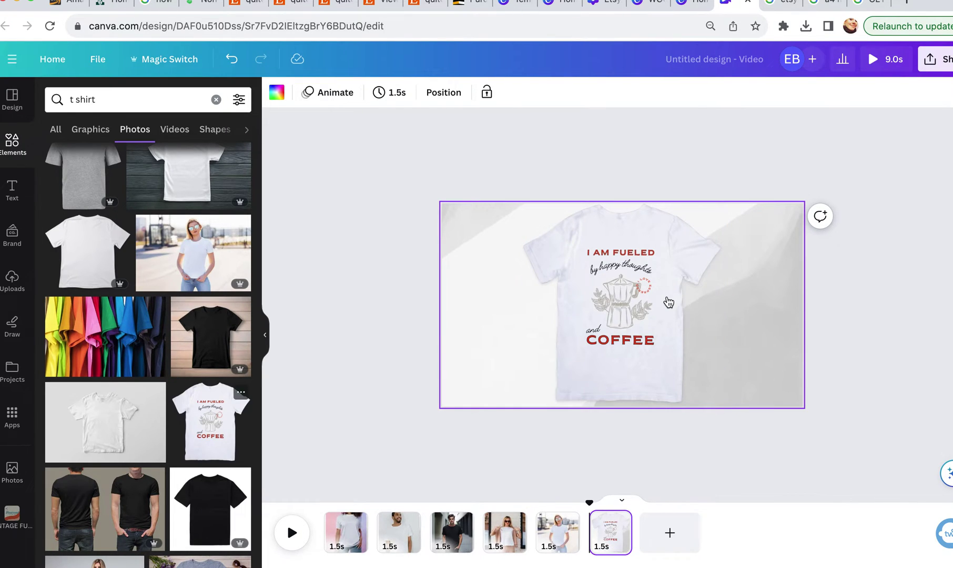
key("super+z")
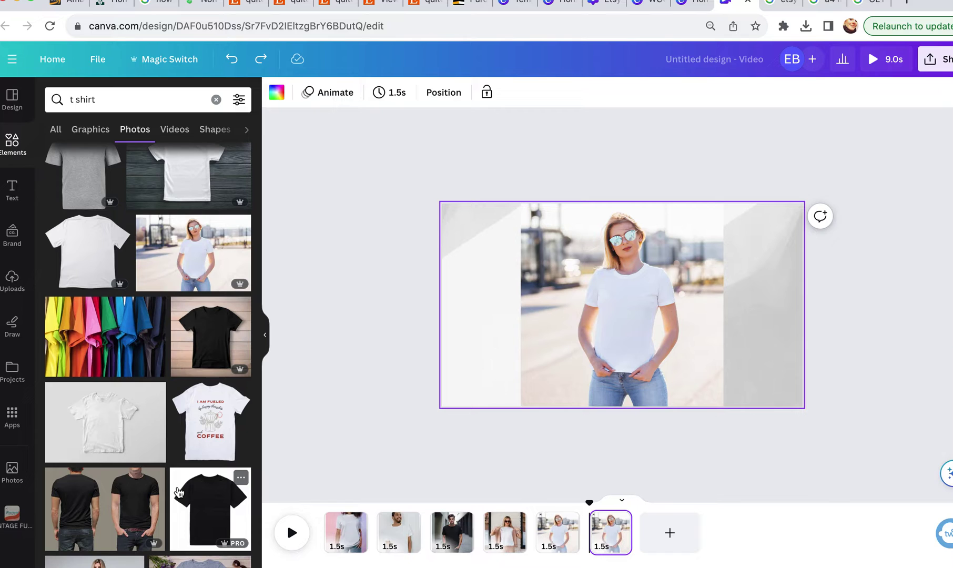
scroll(209, 509, "down", 1)
scroll(209, 509, "down", 4)
left_click_drag(94, 315, 625, 295)
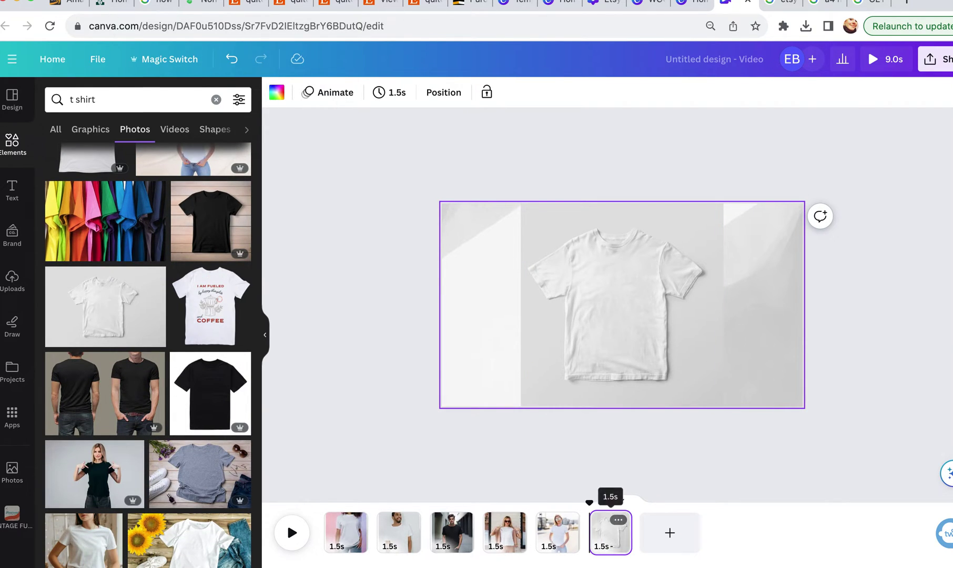
Step through pages 1 to 6 to check each page's photo
left_click(354, 541)
left_click(400, 532)
left_click(452, 532)
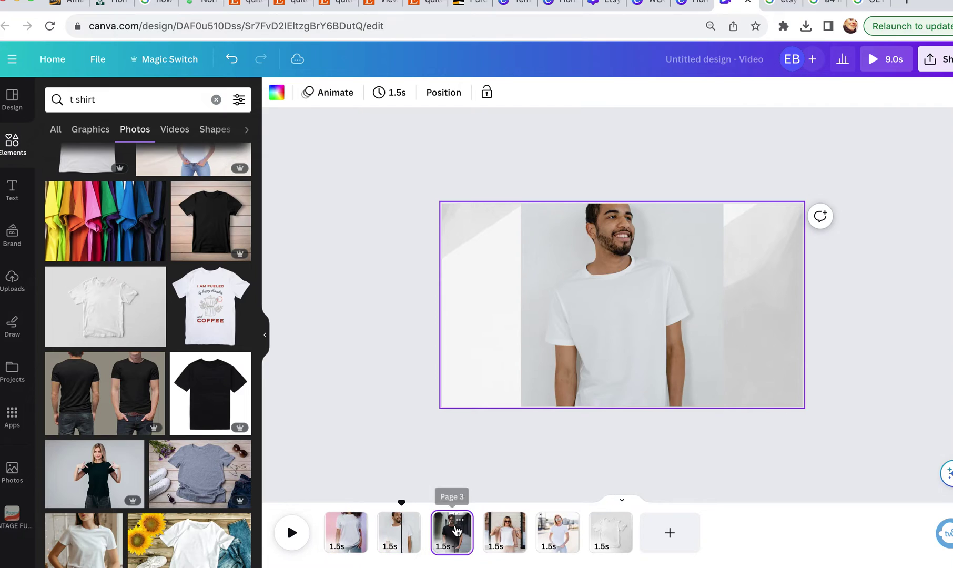
left_click(498, 537)
left_click(558, 533)
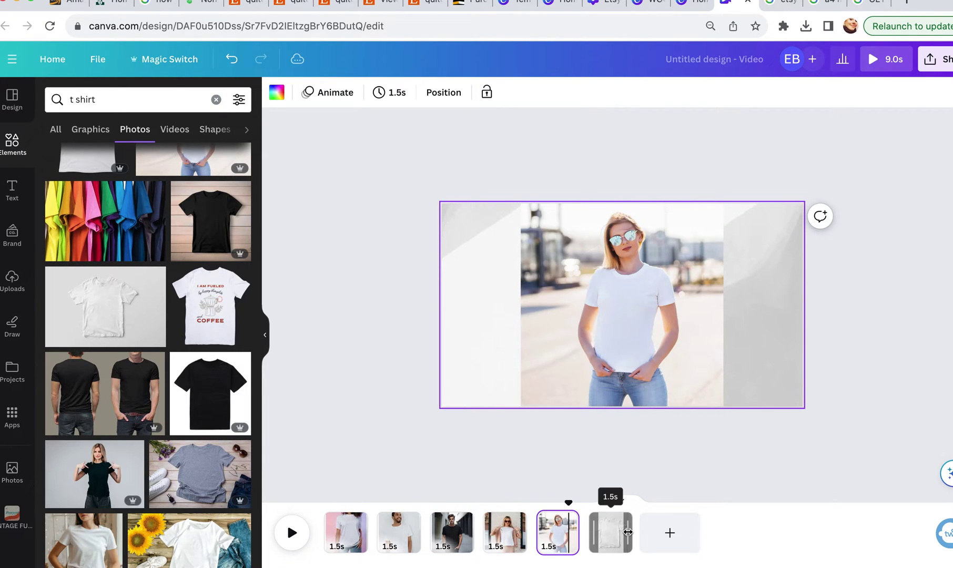
left_click(613, 532)
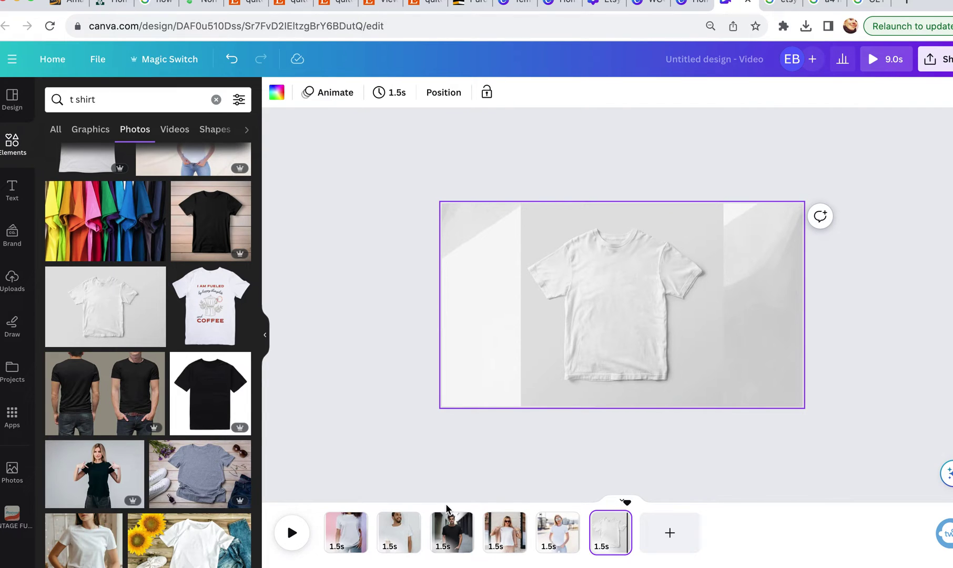
Duplicate page 6 into page 7 showing a woman in a white tee
right_click(622, 528)
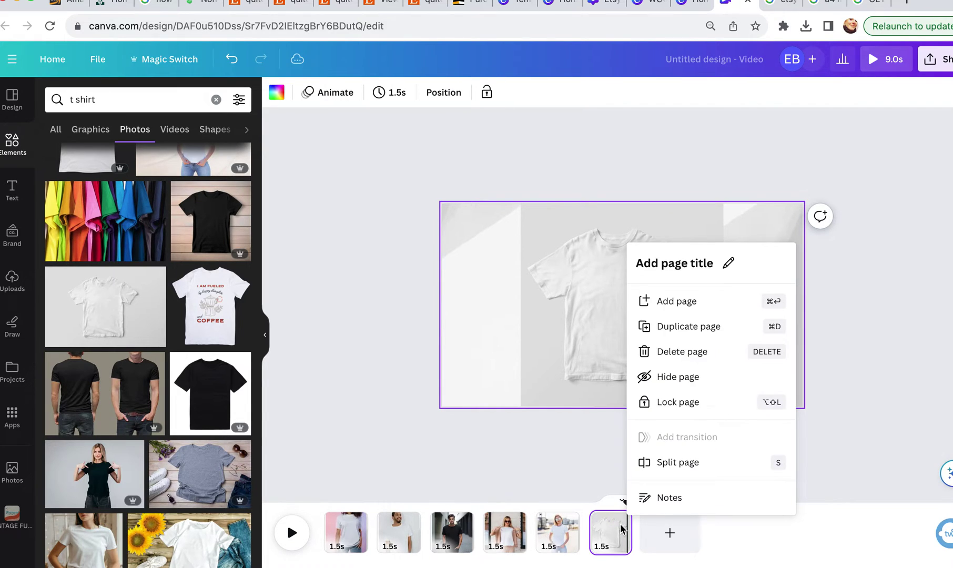
left_click(682, 331)
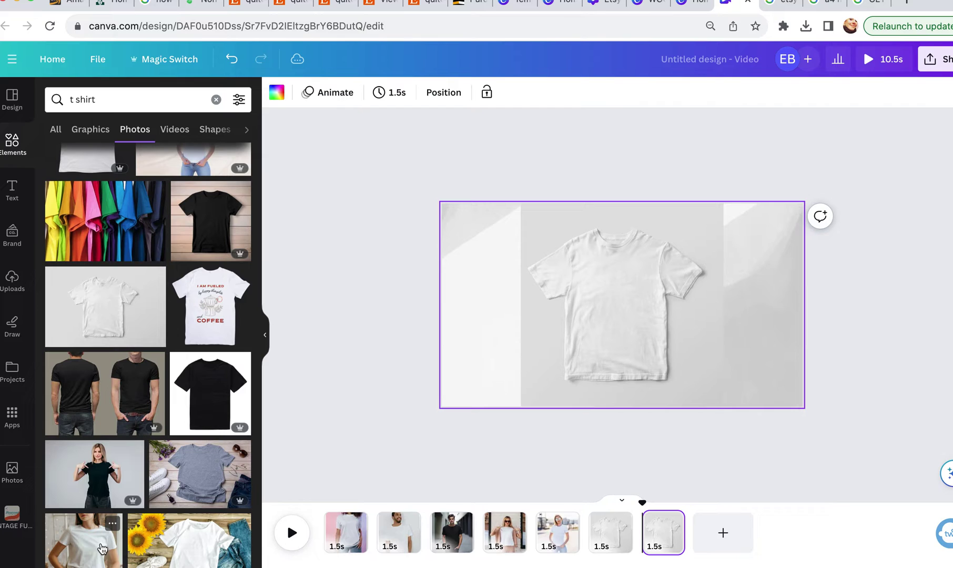
left_click_drag(102, 549, 648, 319)
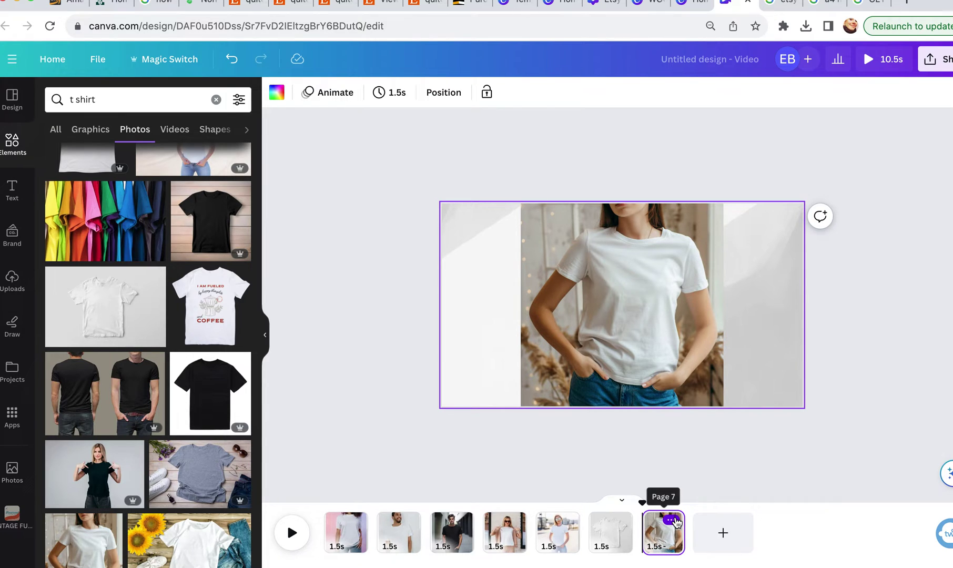
Duplicate page 7 into an eighth page and delete its photo
left_click(677, 521)
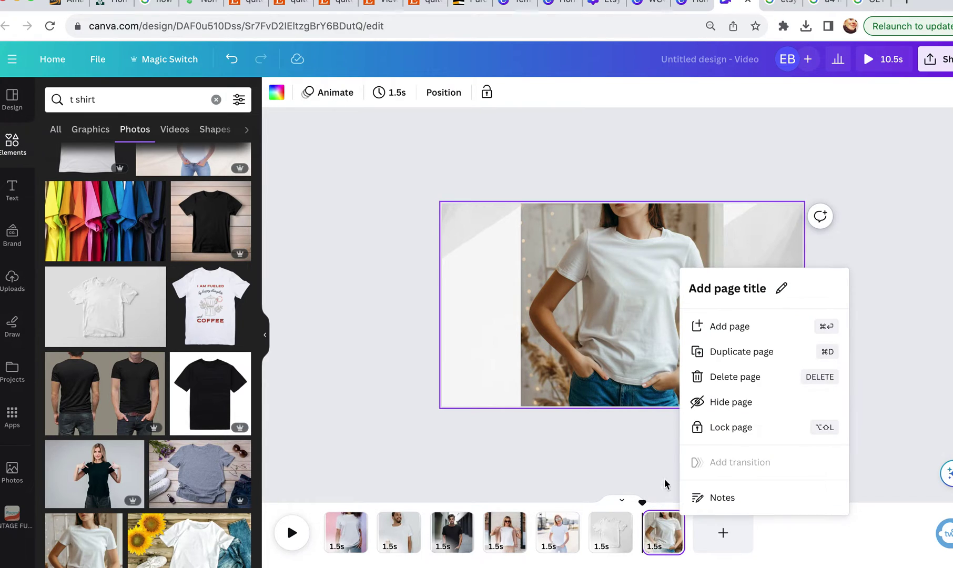
left_click(744, 360)
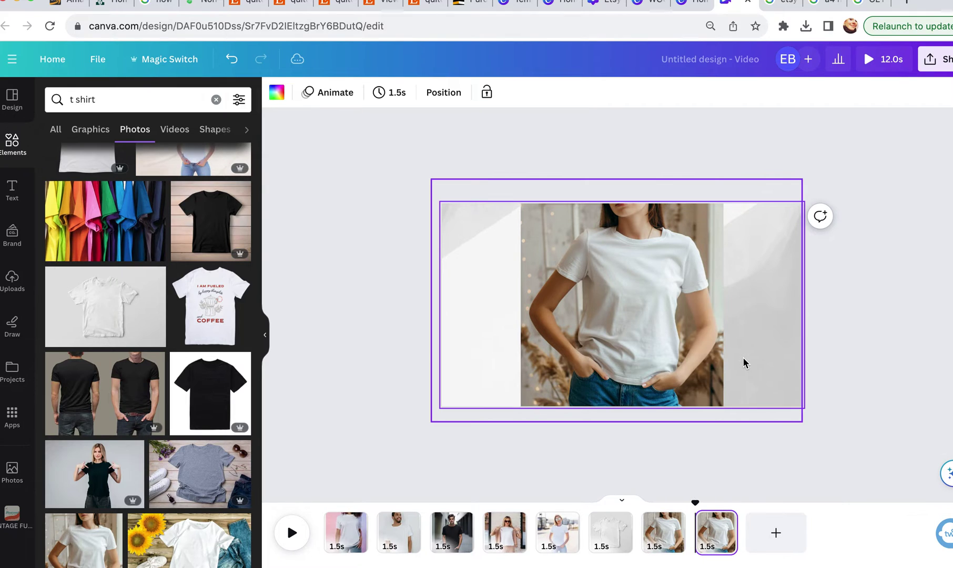
left_click(640, 291)
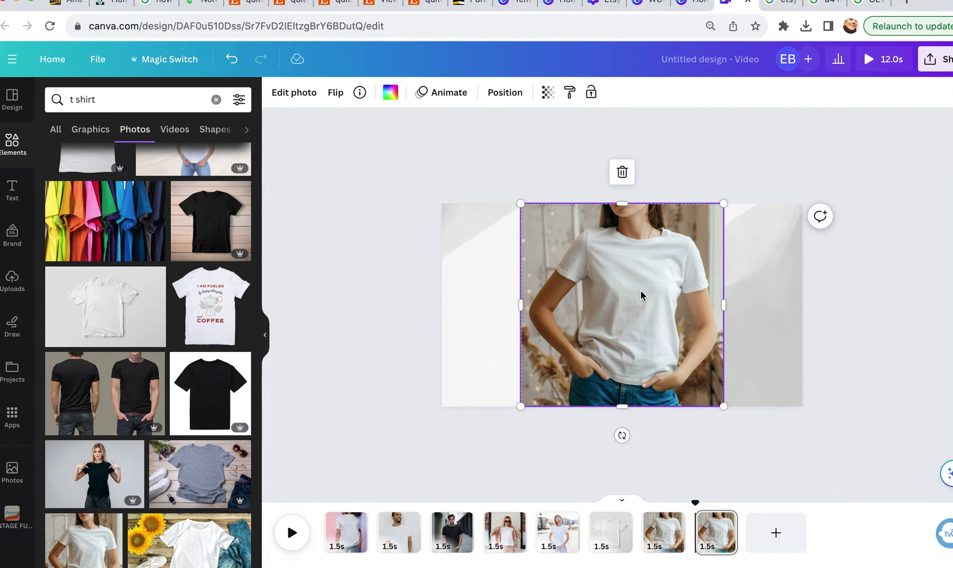
key("Delete")
key("Delete")
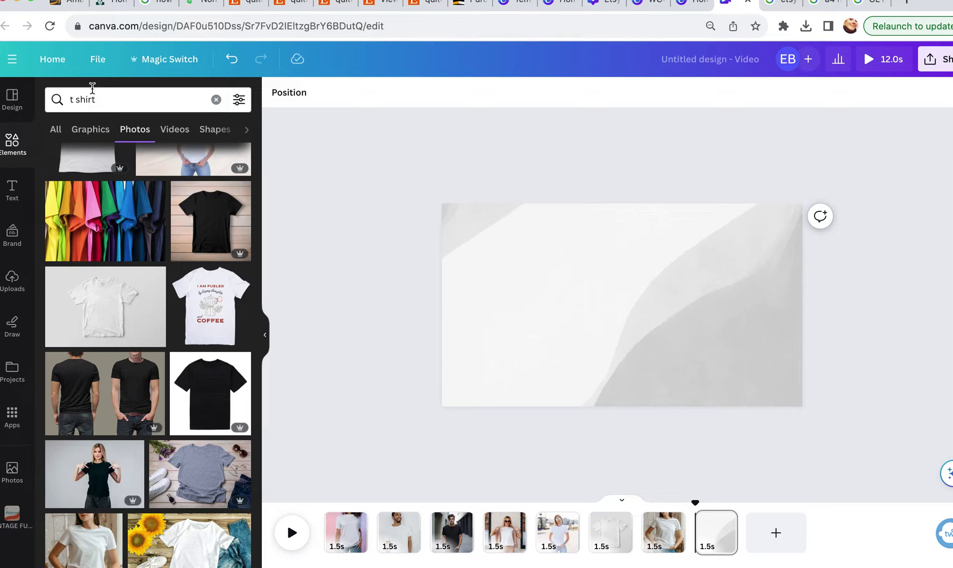
Clear the 't shirt' search and add the three-column grid from all grid layouts
left_click(99, 102)
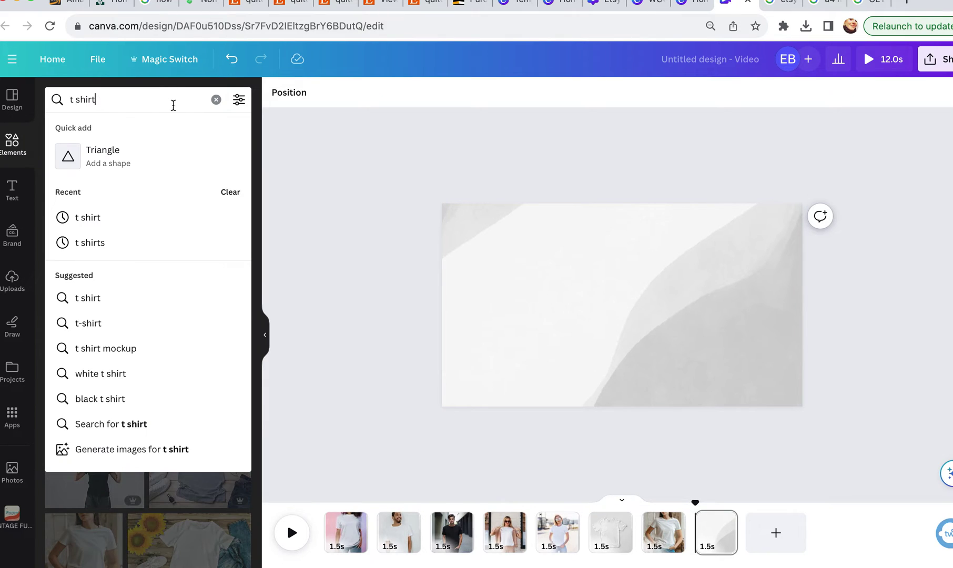
left_click(215, 99)
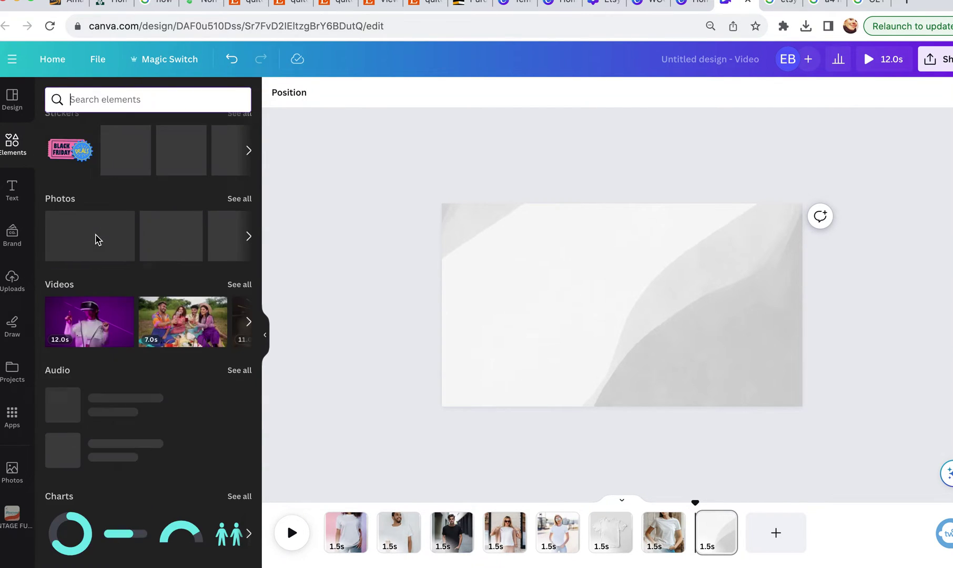
scroll(95, 237, "down", 5)
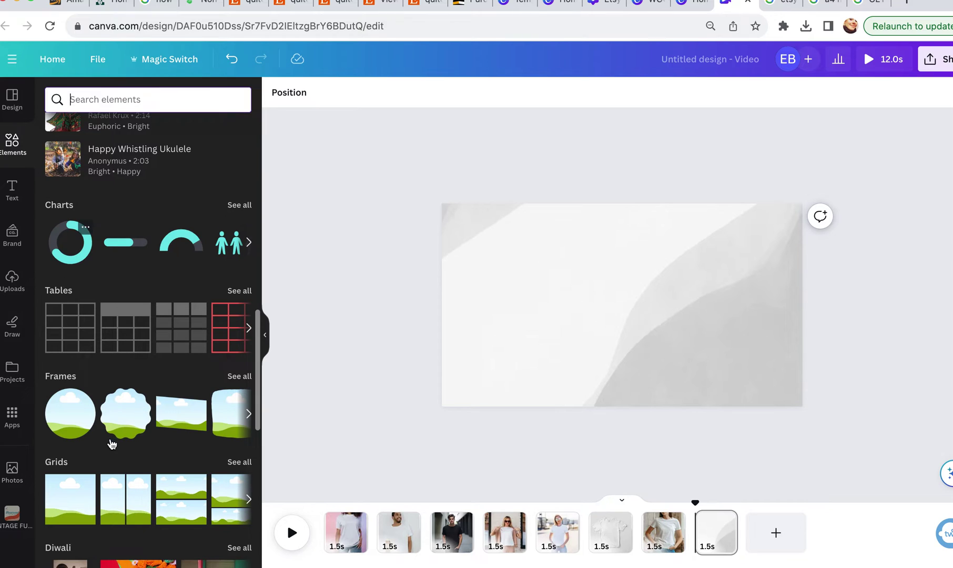
scroll(110, 442, "down", 3)
left_click(236, 294)
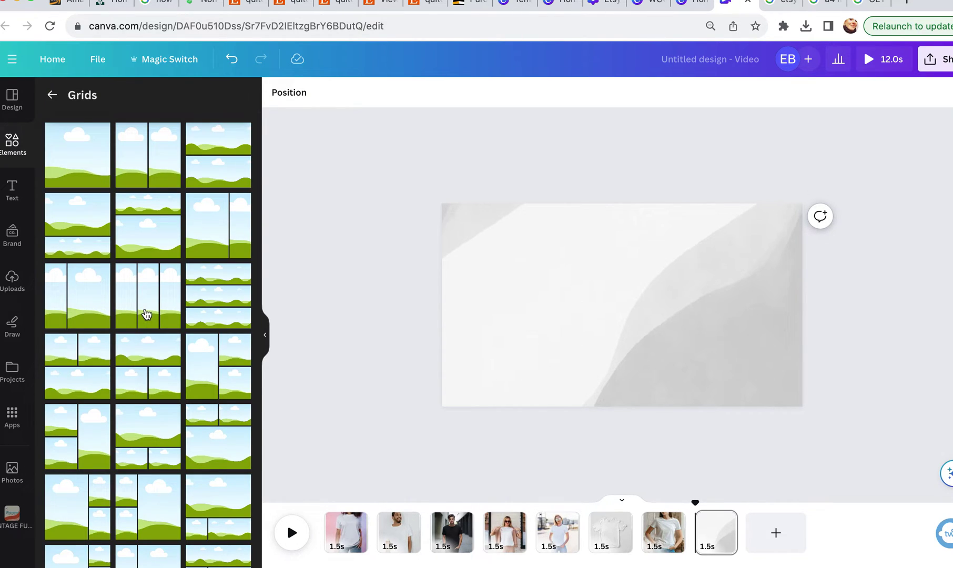
left_click(147, 314)
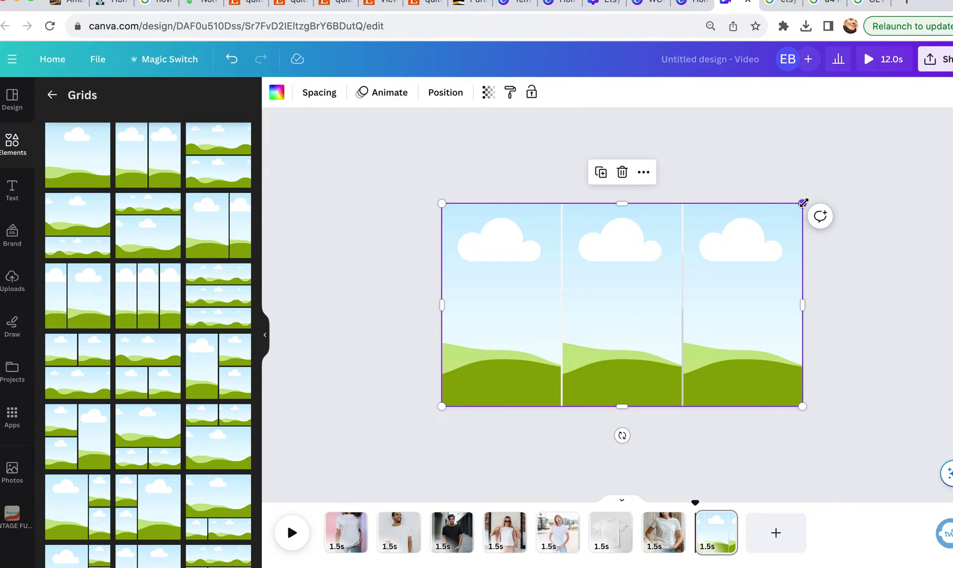
Shrink the three-column grid to a small strip and centre it on the page
left_click_drag(803, 203, 583, 351)
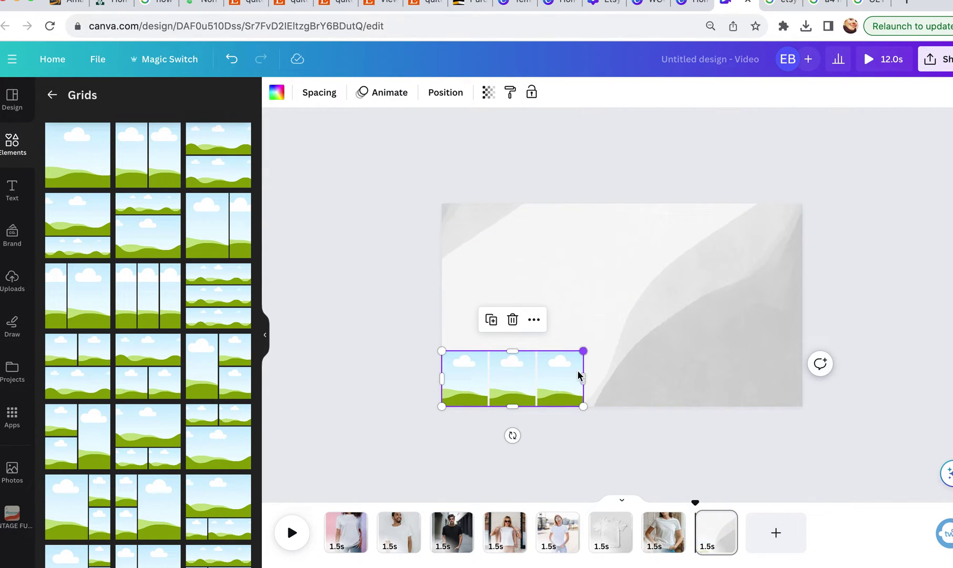
left_click_drag(560, 383, 653, 361)
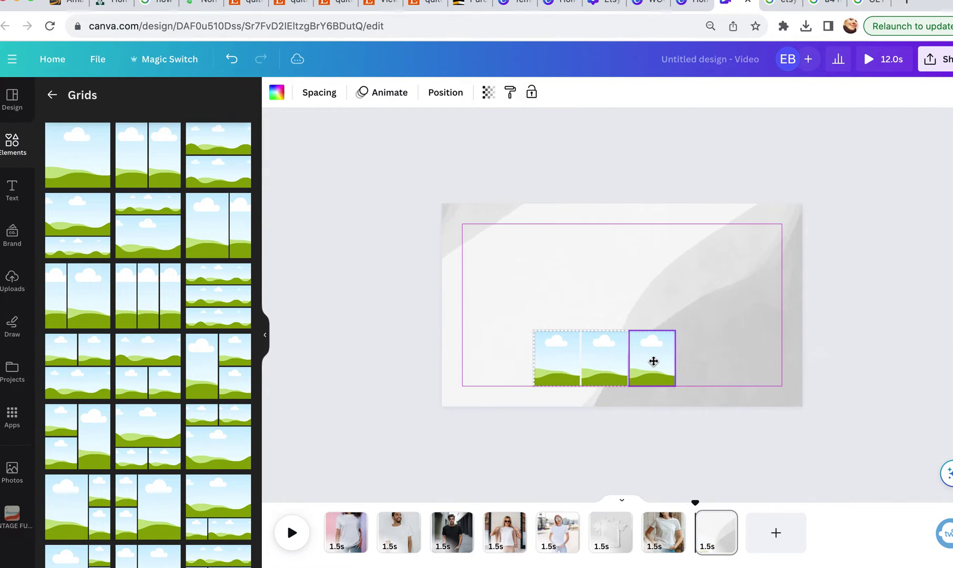
left_click(446, 92)
left_click(189, 233)
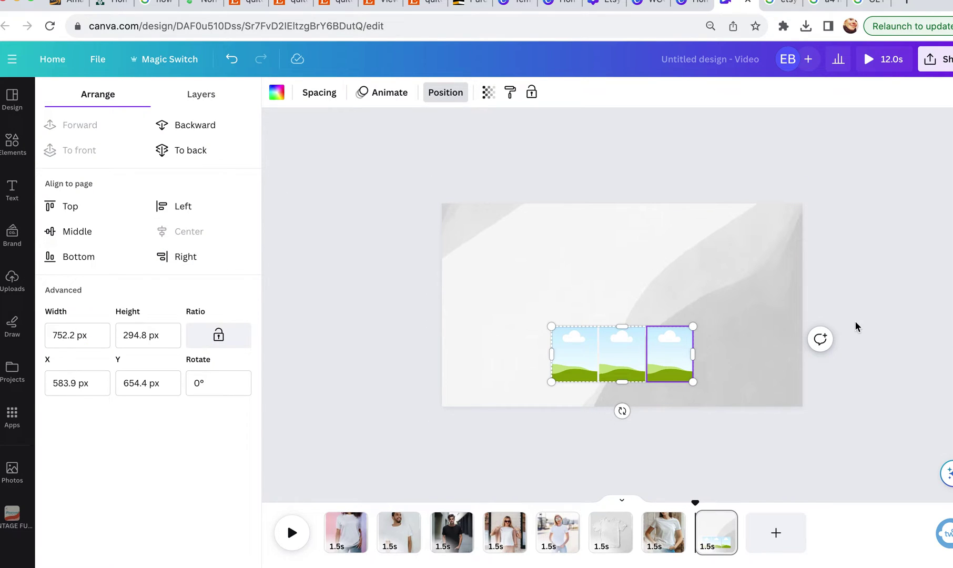
left_click_drag(674, 355, 672, 348)
Add a heading reading 'T Shirt Company' above the grid
left_click(300, 230)
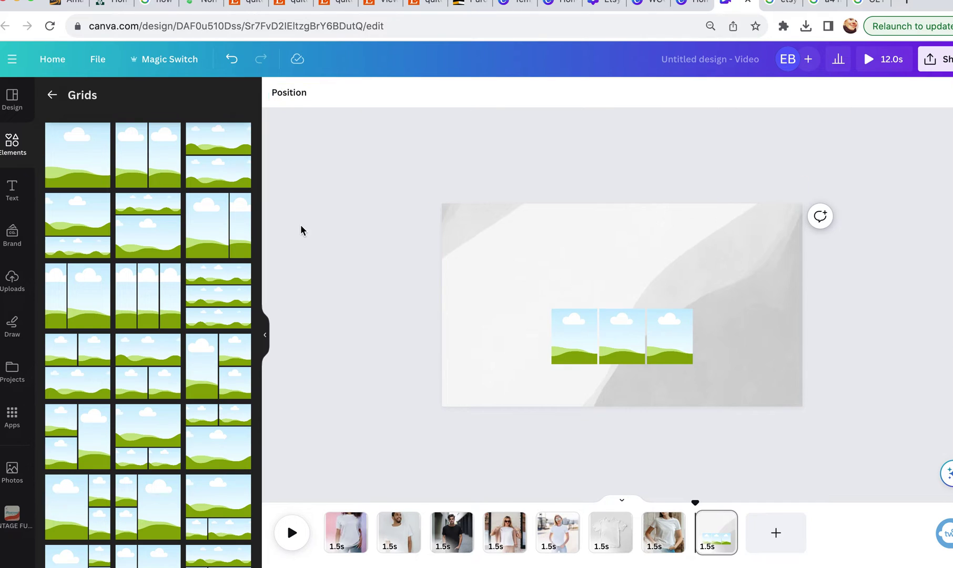
left_click(12, 190)
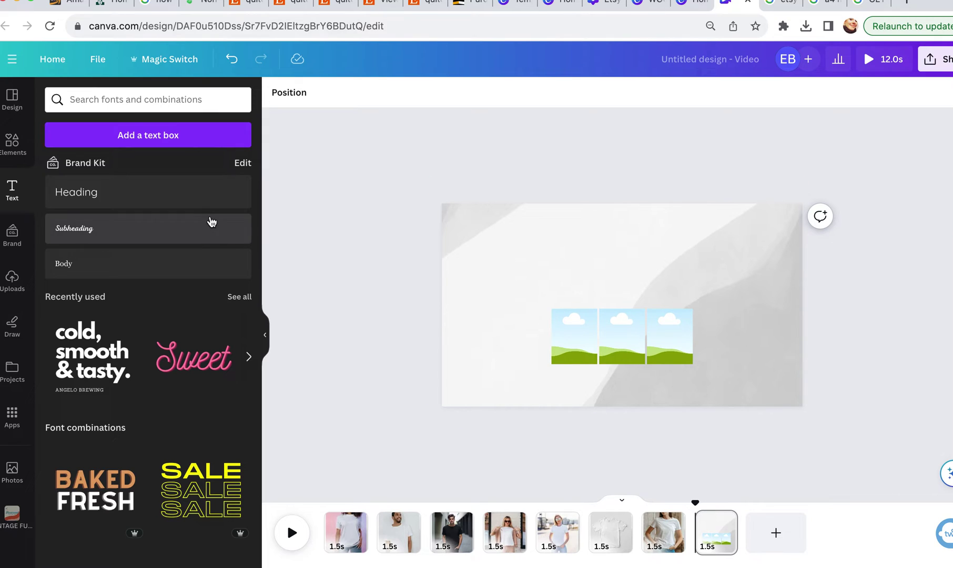
left_click_drag(207, 199, 622, 304)
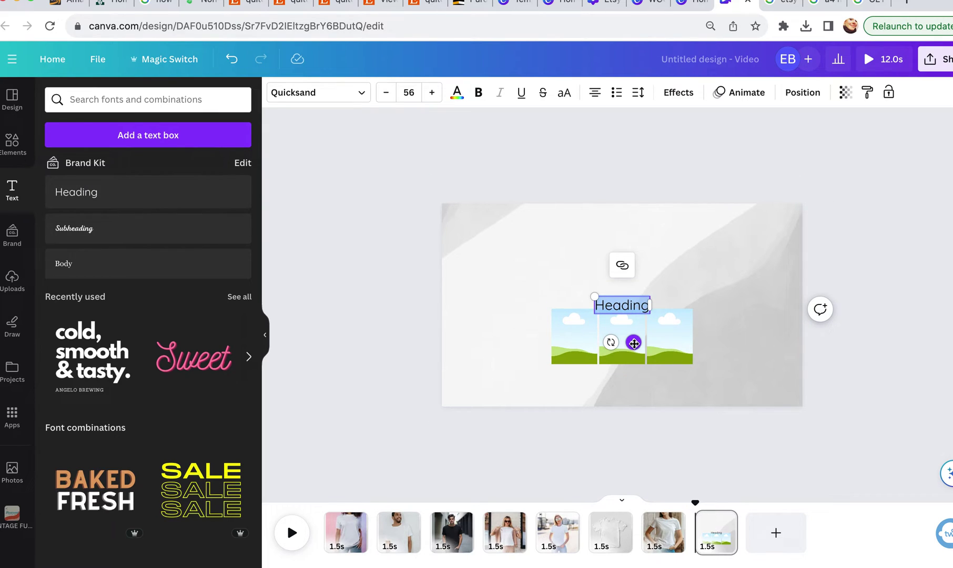
left_click_drag(634, 342, 635, 295)
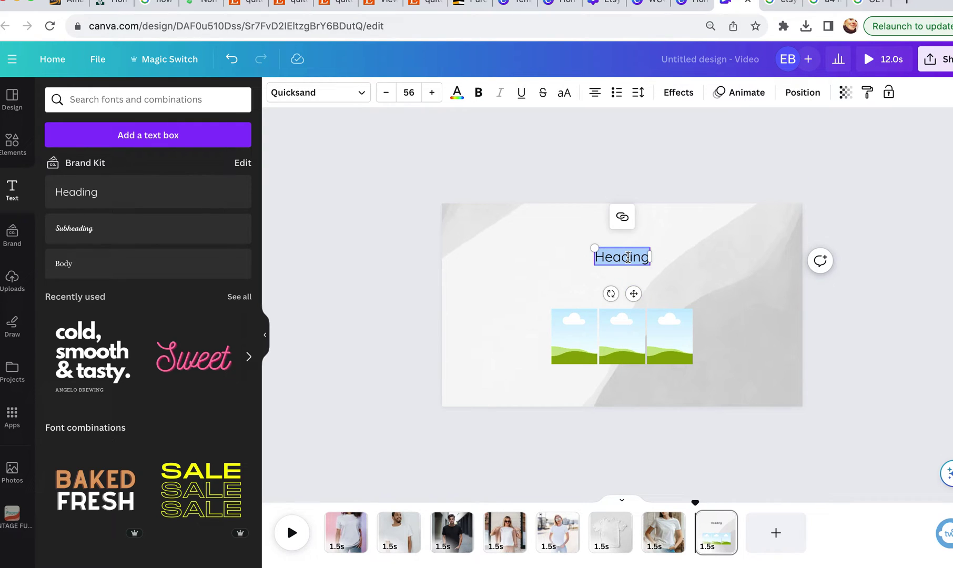
type("T")
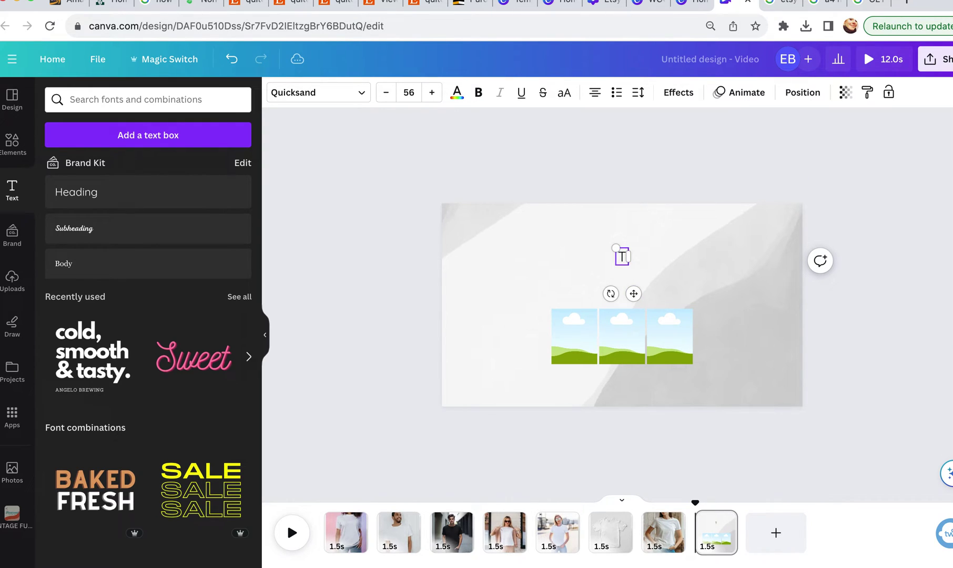
type(" Shirt Co")
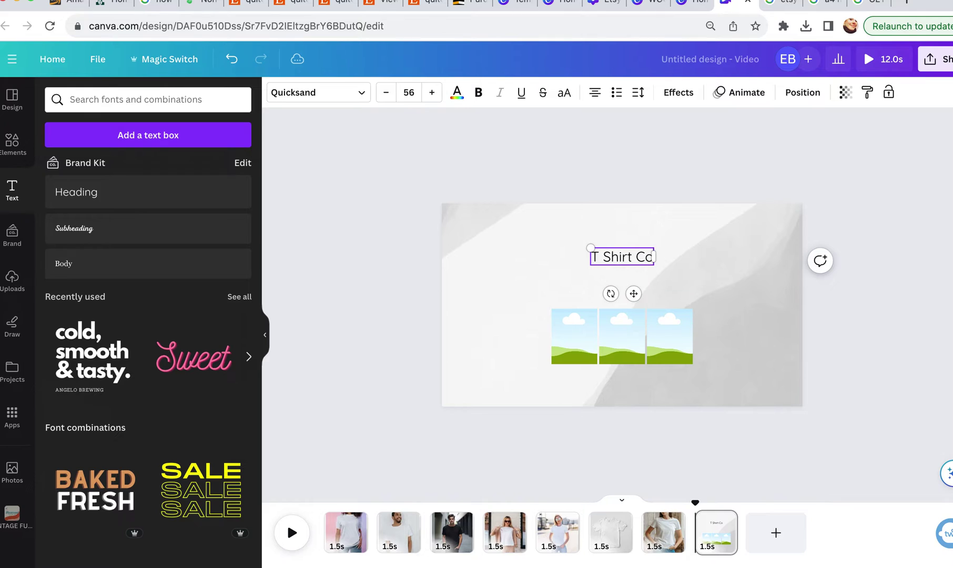
type("mpany")
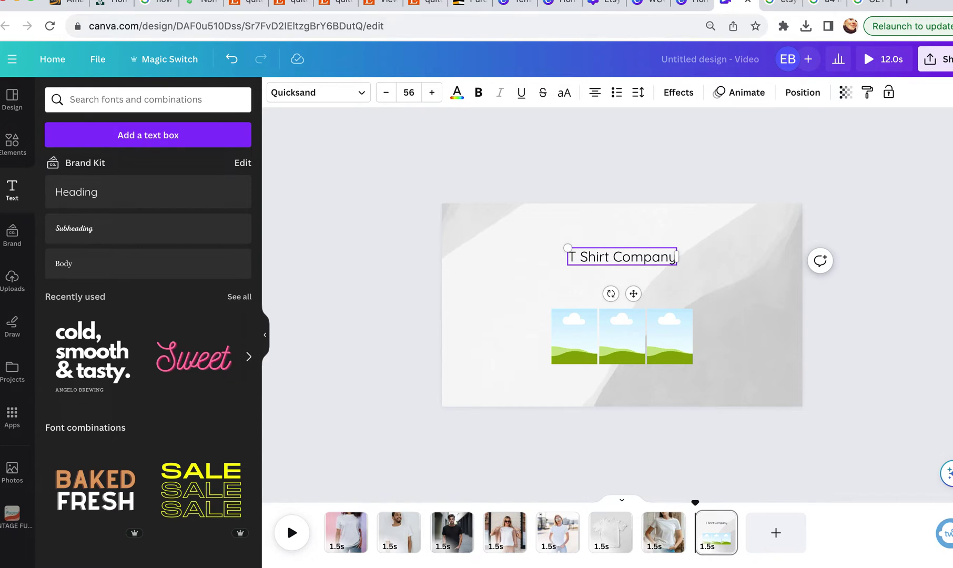
left_click(710, 293)
left_click(629, 258)
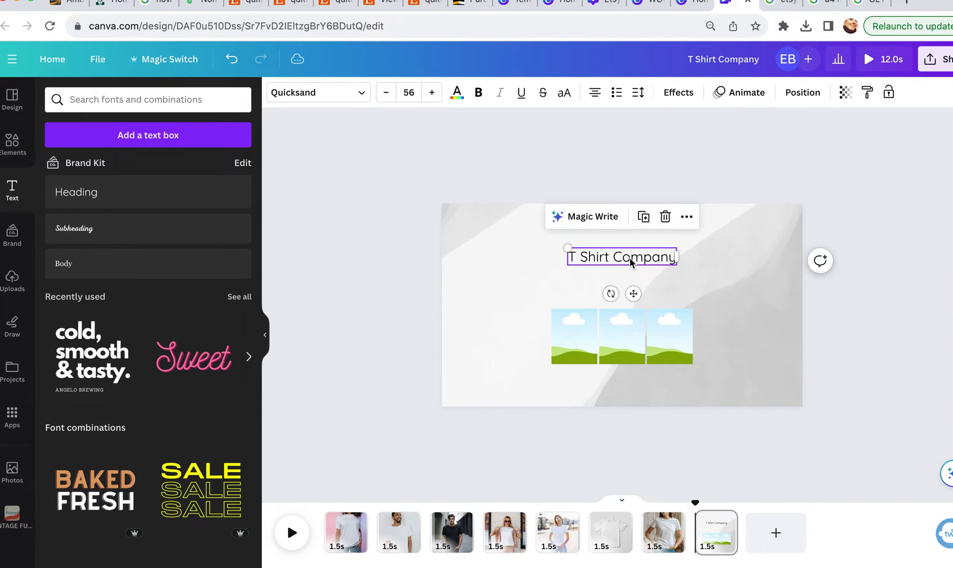
Add a size-33 subheading reading 'Specializing in Boring Shirts' below the title
left_click(168, 242)
left_click(432, 93)
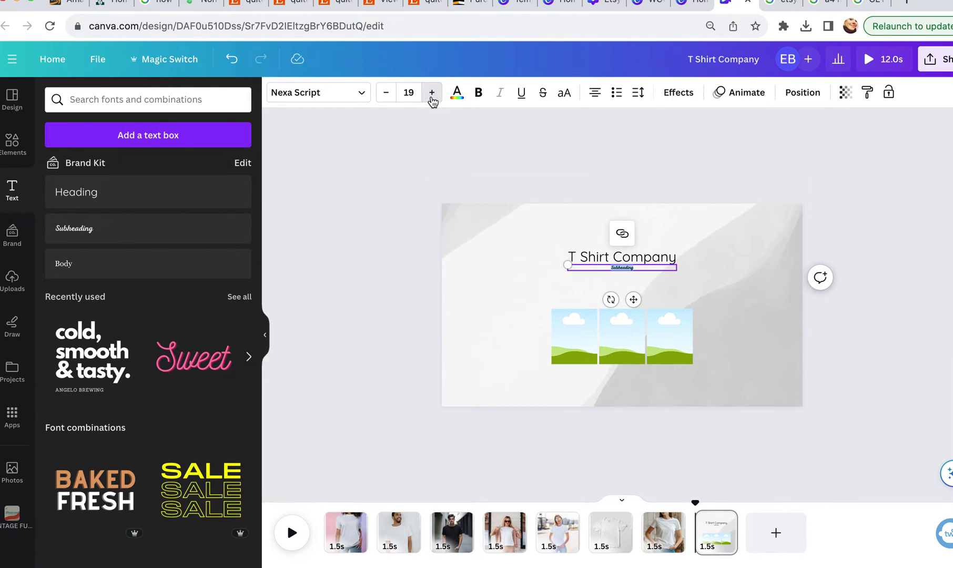
left_click(432, 94)
left_click(431, 94)
left_click(432, 94)
left_click(431, 94)
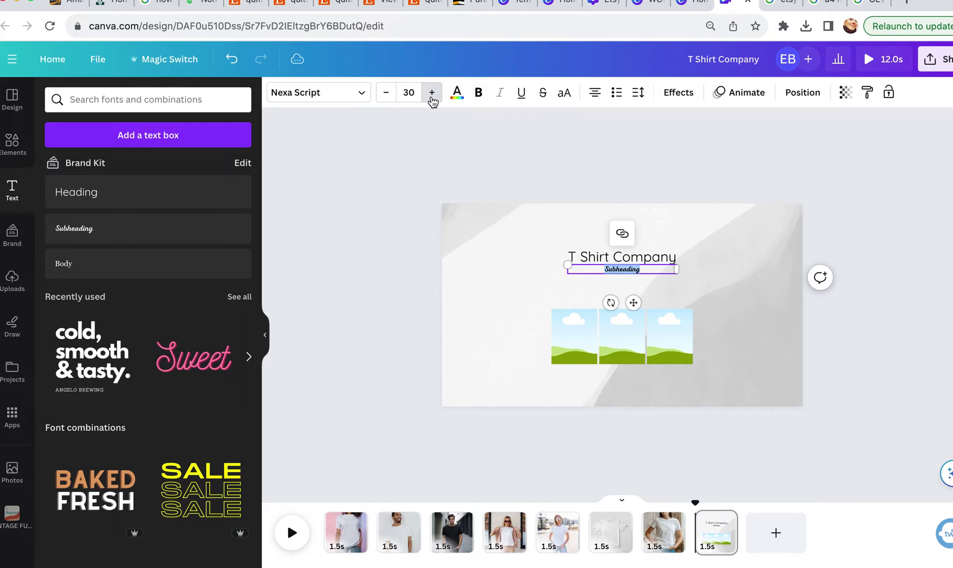
left_click(432, 93)
left_click(431, 94)
left_click(432, 94)
type("Speci")
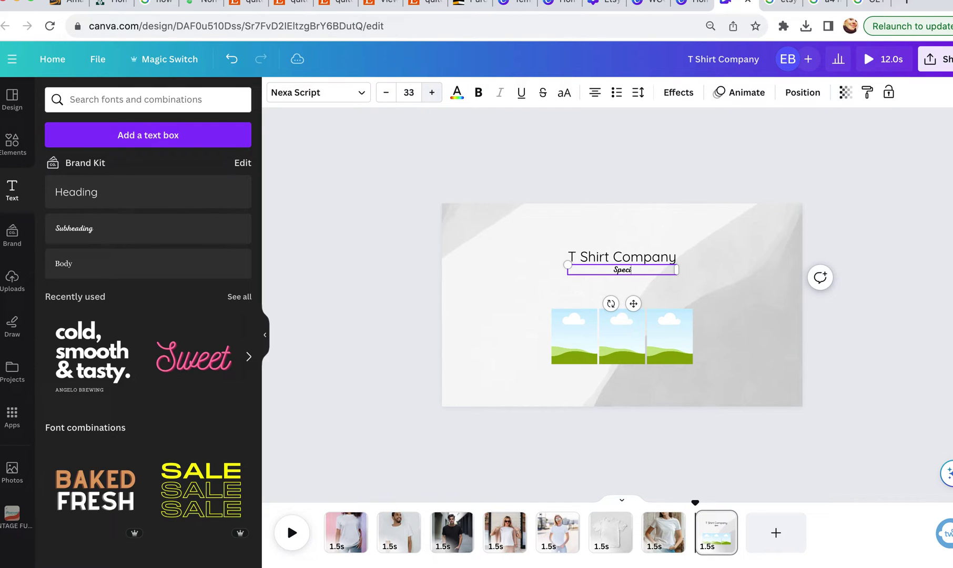
type("alizing in Boring Shir")
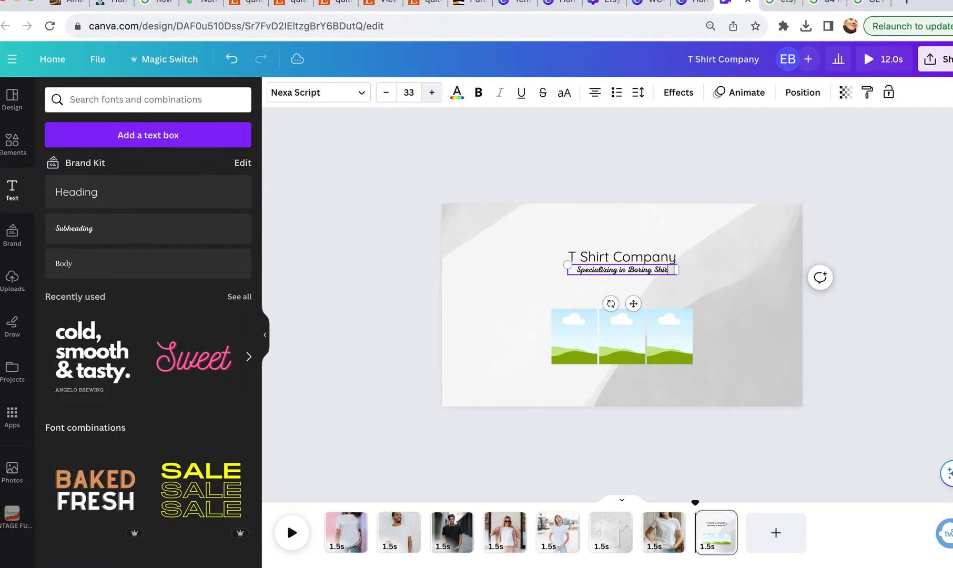
type("ts")
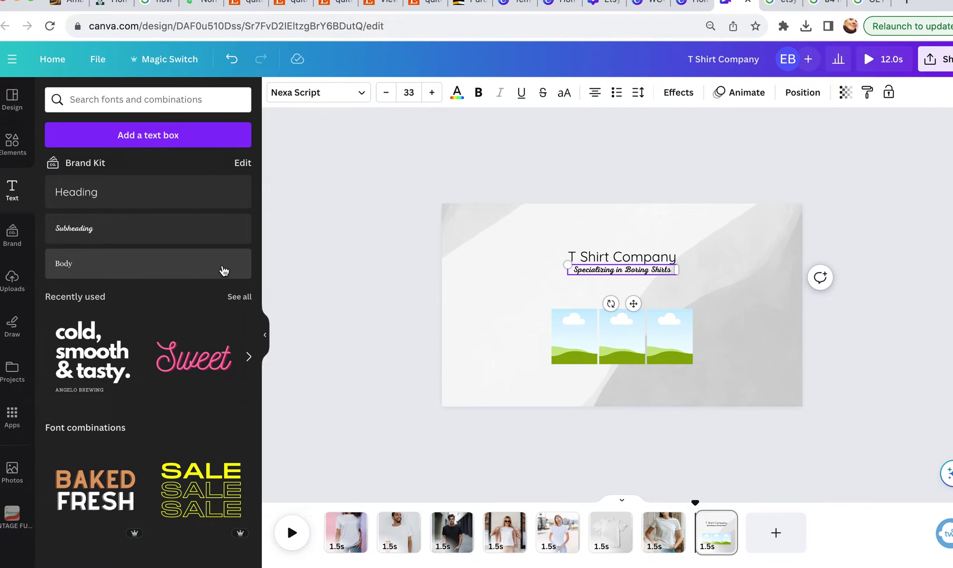
Add a size-27 body text line with placeholder text 'mfieafmaofniao'
left_click(187, 270)
left_click(432, 92)
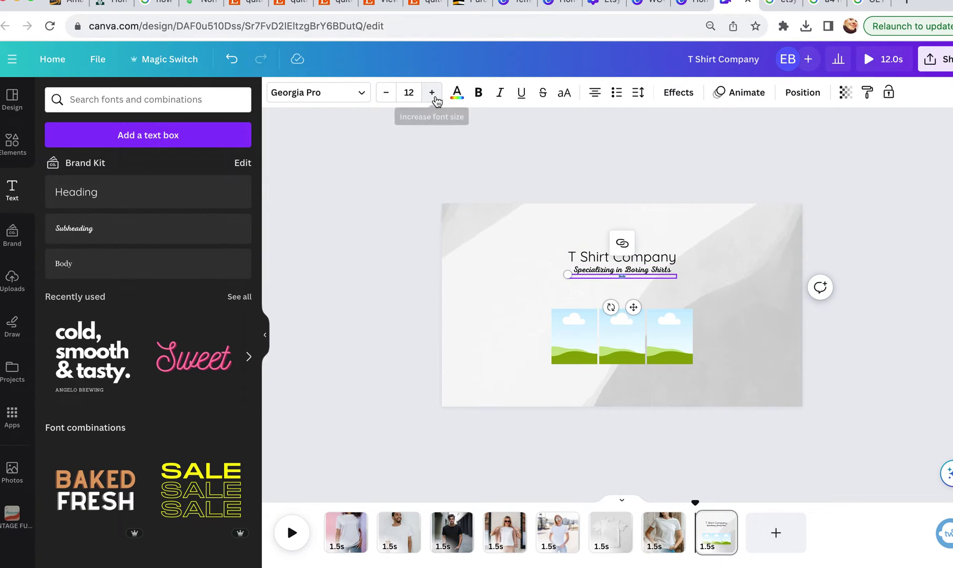
left_click(432, 92)
left_click(431, 92)
left_click(431, 92)
left_click(432, 92)
left_click(432, 92)
left_click(432, 92)
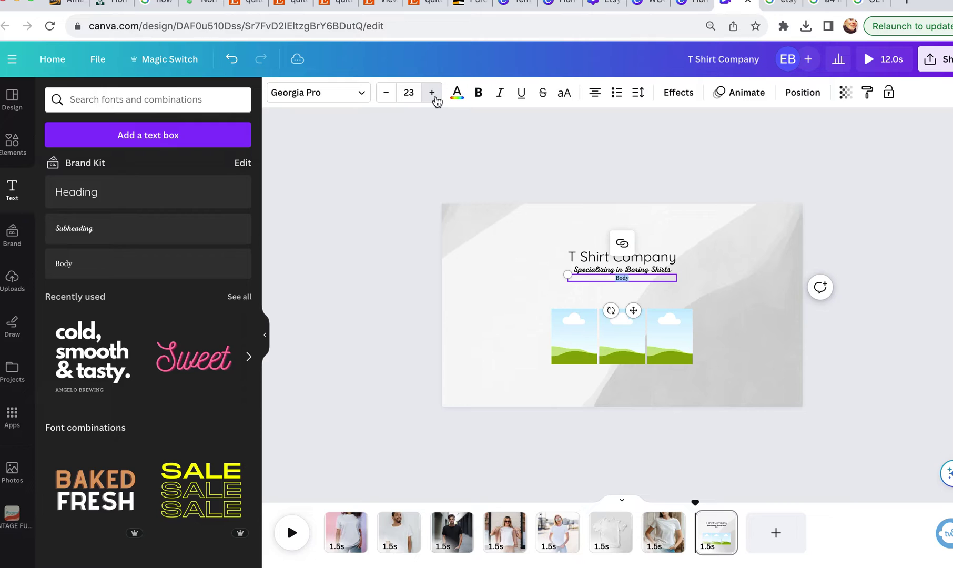
left_click(431, 92)
left_click(432, 92)
left_click(432, 93)
left_click(432, 93)
left_click(432, 92)
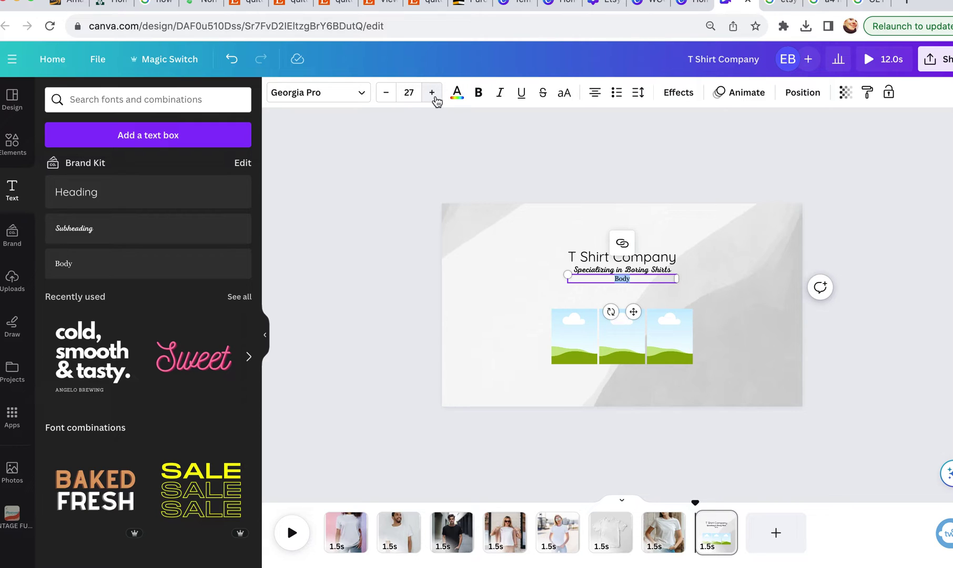
type("mfieafmaofniao")
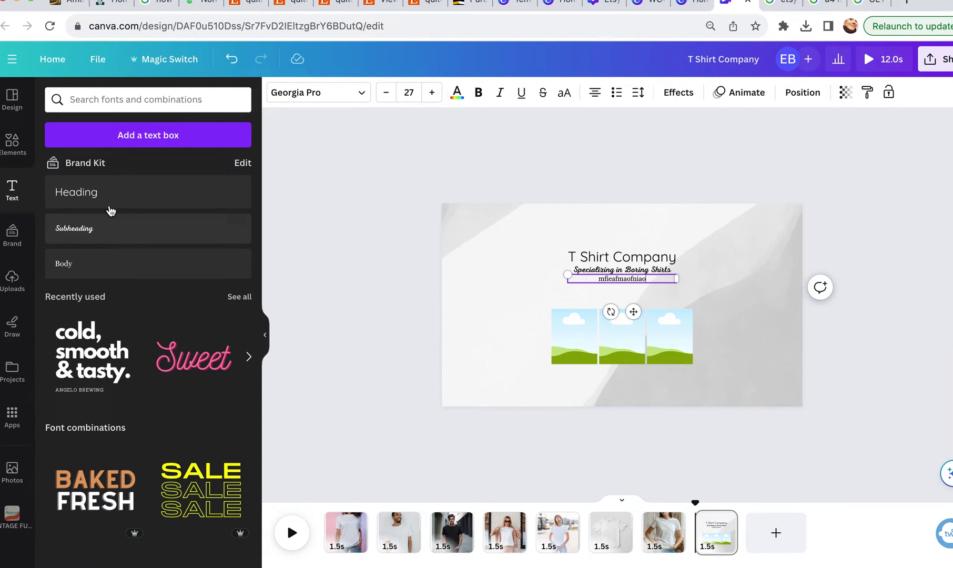
left_click(12, 143)
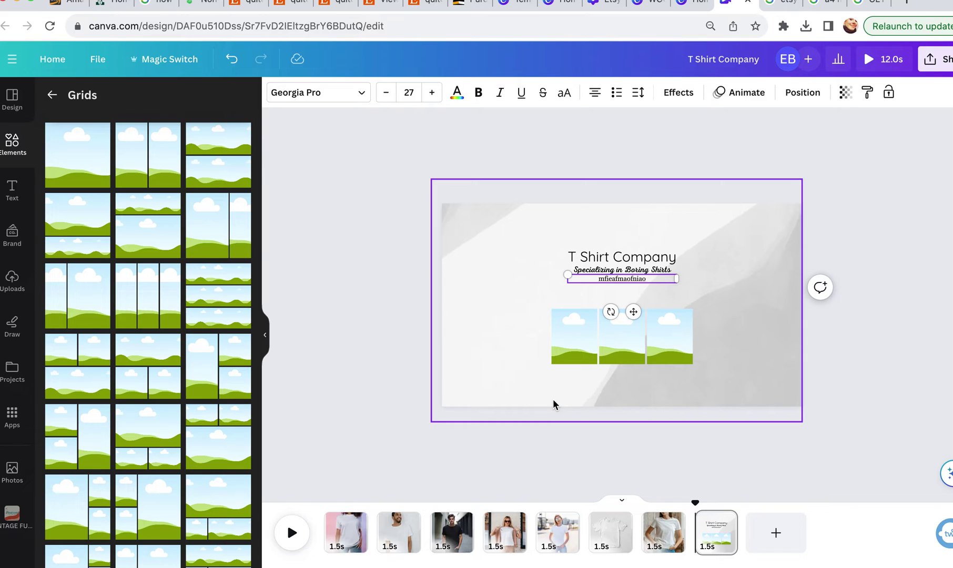
Drag three recently used T-shirt model photos into the grid's three panels
left_click(28, 147)
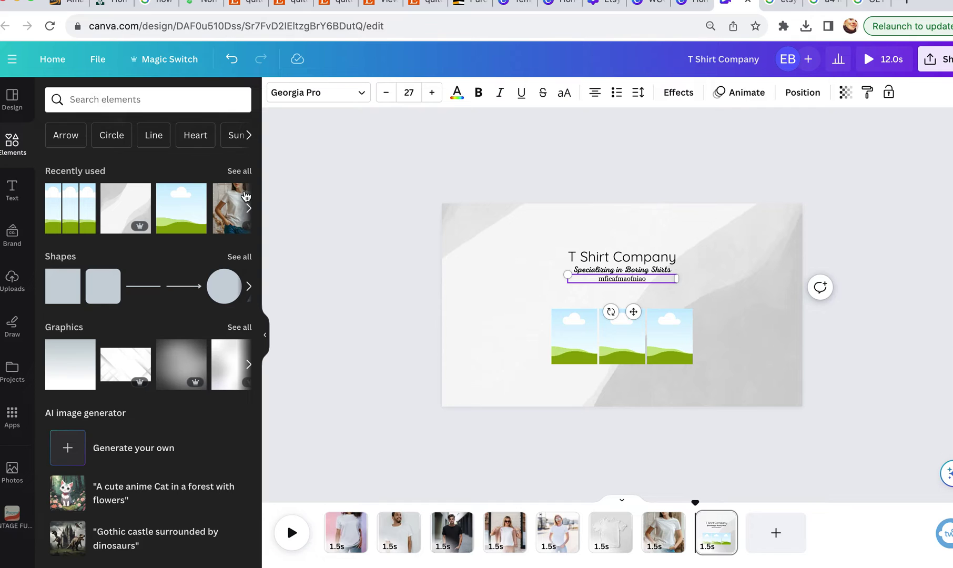
left_click(240, 171)
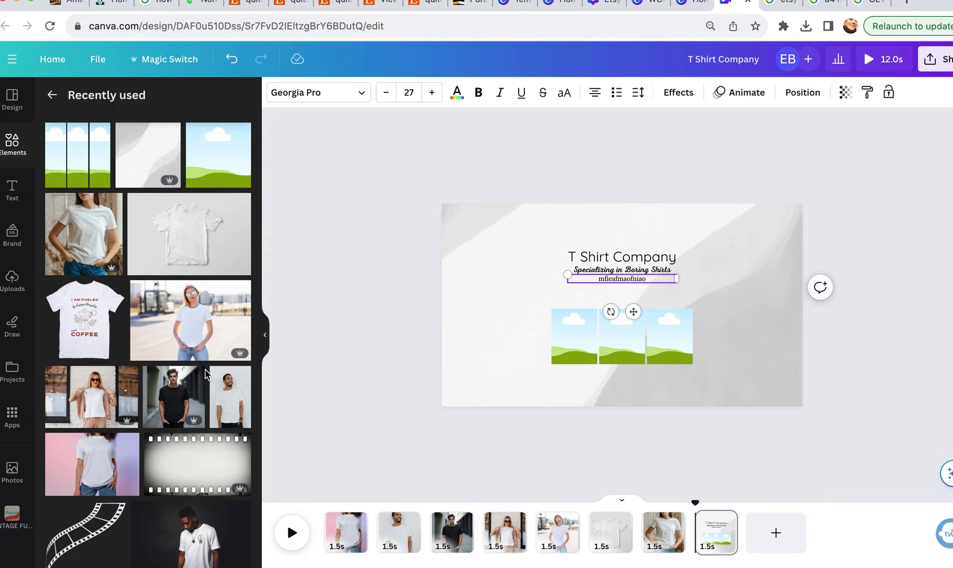
left_click_drag(76, 253, 574, 337)
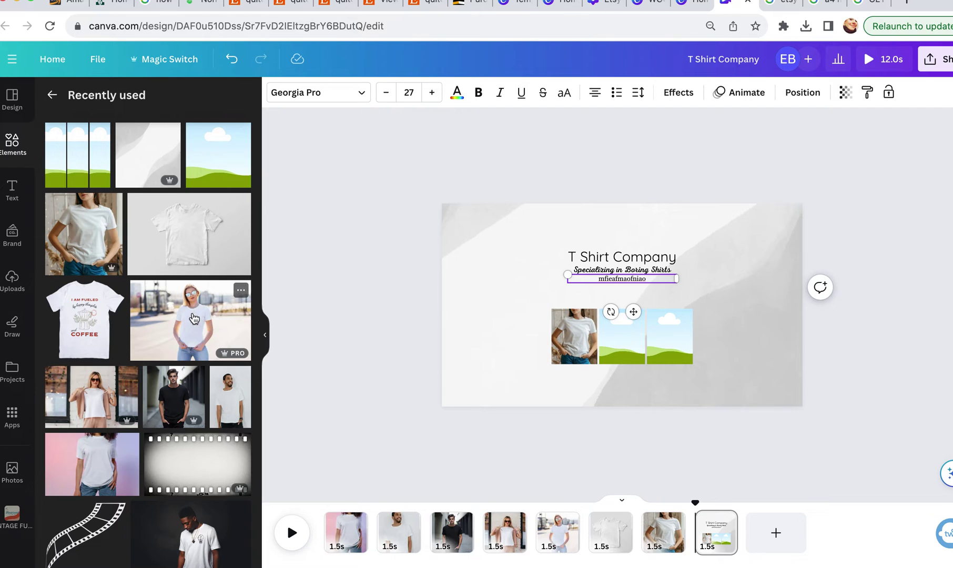
left_click_drag(195, 318, 621, 339)
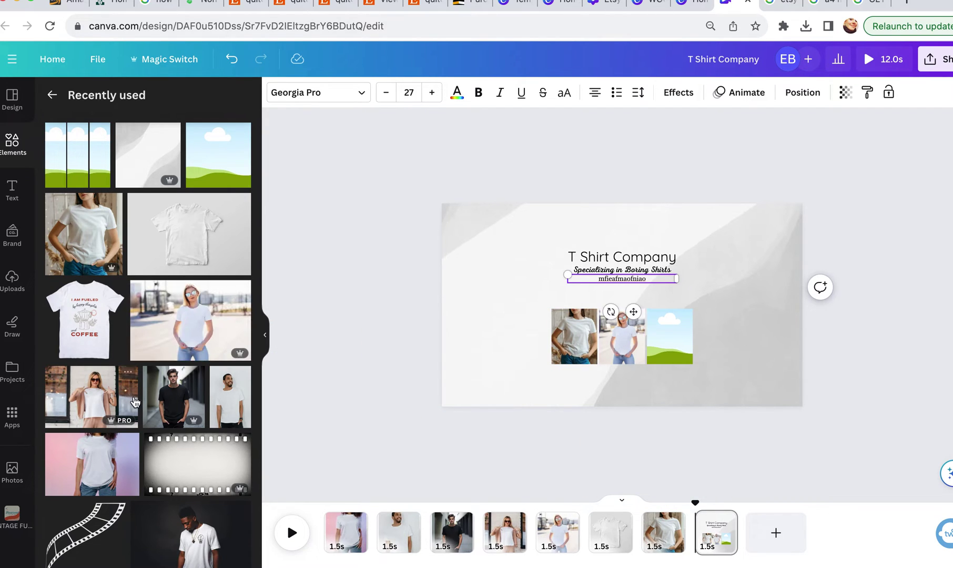
left_click_drag(385, 399, 665, 350)
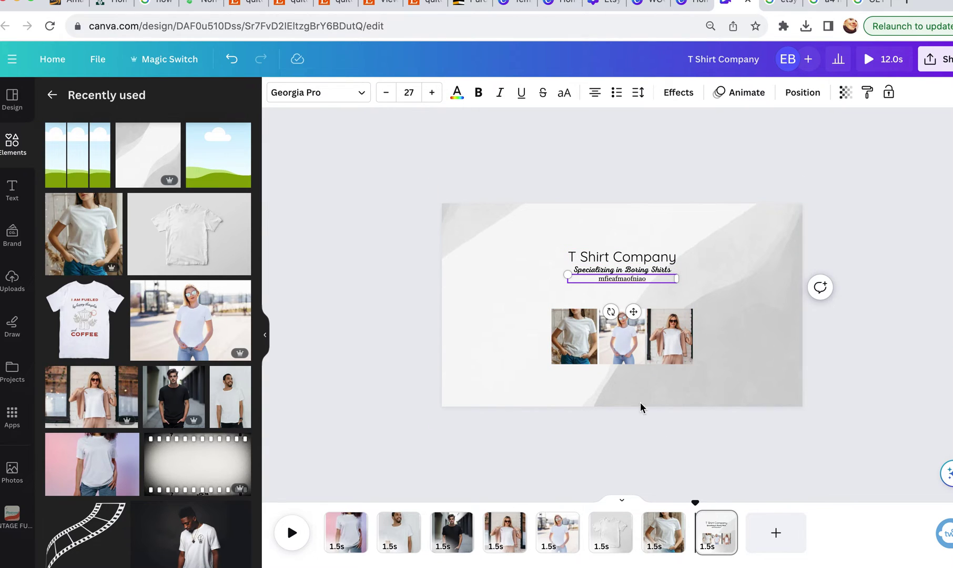
left_click(697, 446)
left_click(671, 353)
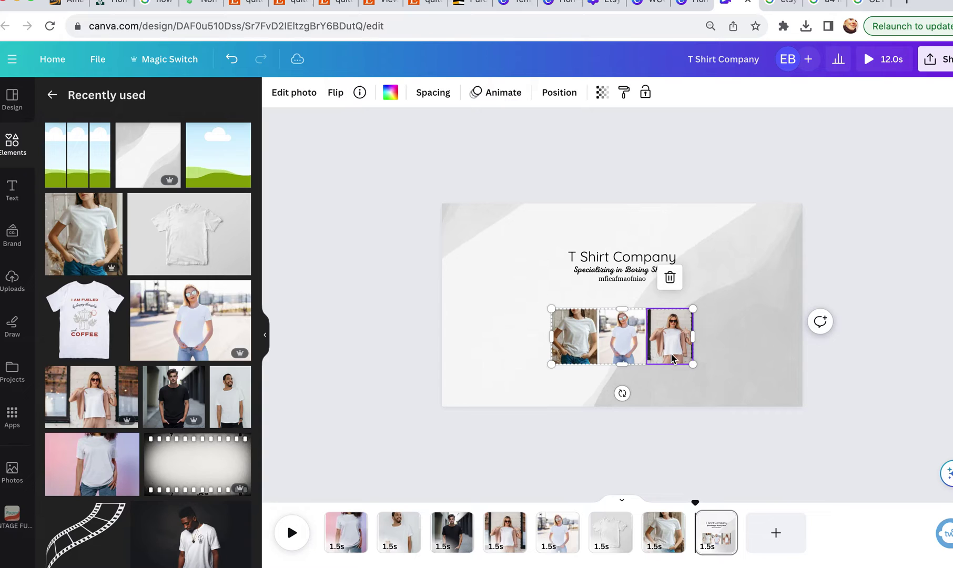
Nudge the photo grid up and stretch page 8 to 2.5s, making the video 13.0s
left_click_drag(670, 353, 672, 340)
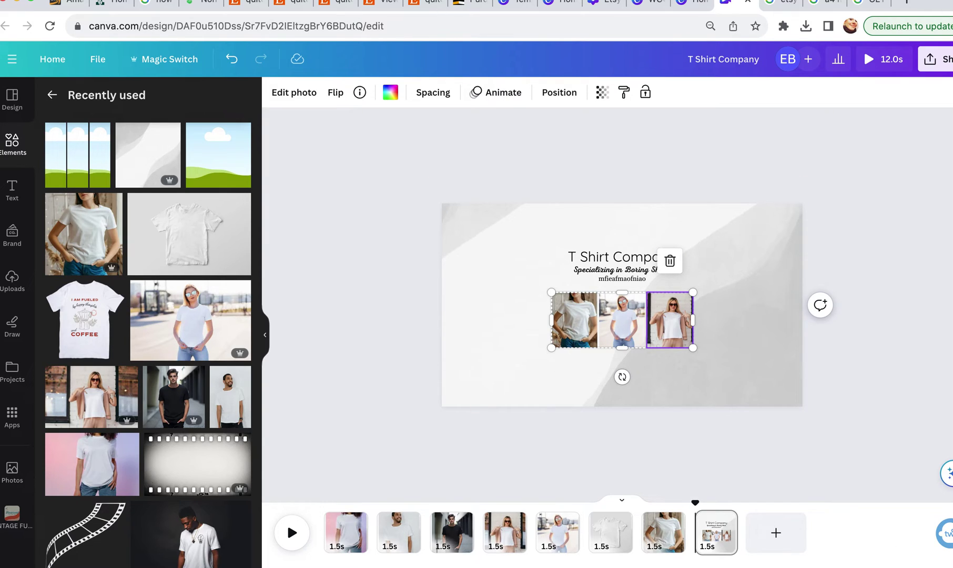
left_click(319, 548)
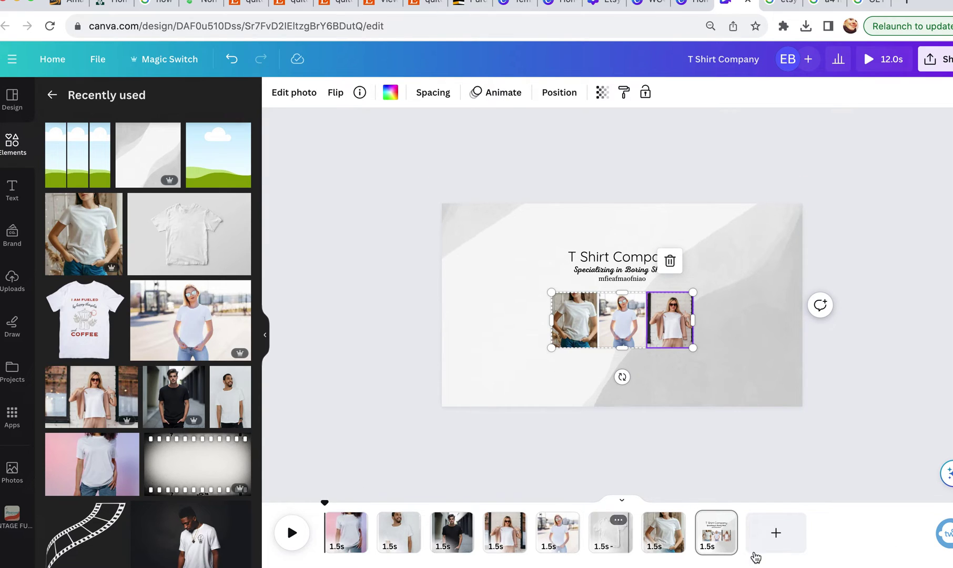
left_click(715, 531)
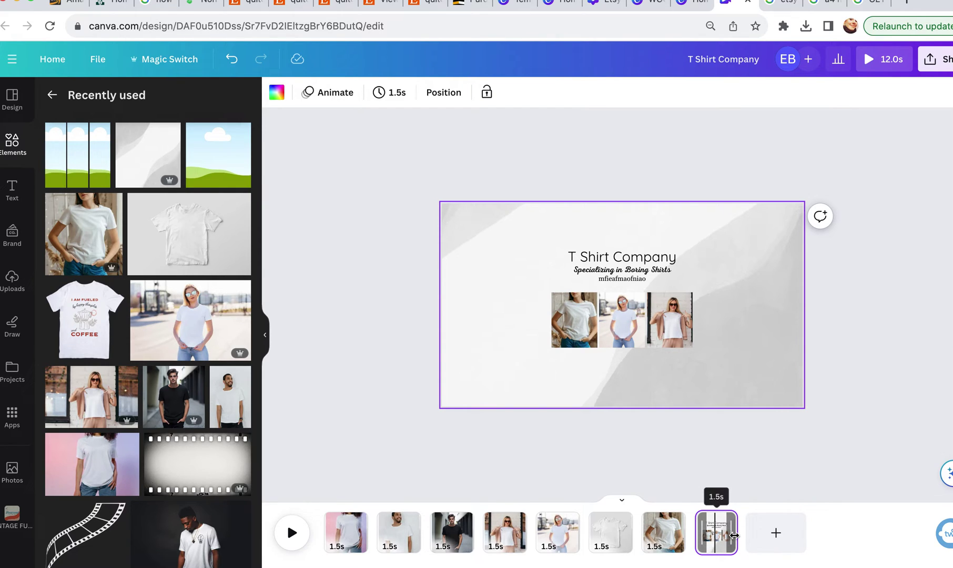
left_click_drag(734, 535, 749, 534)
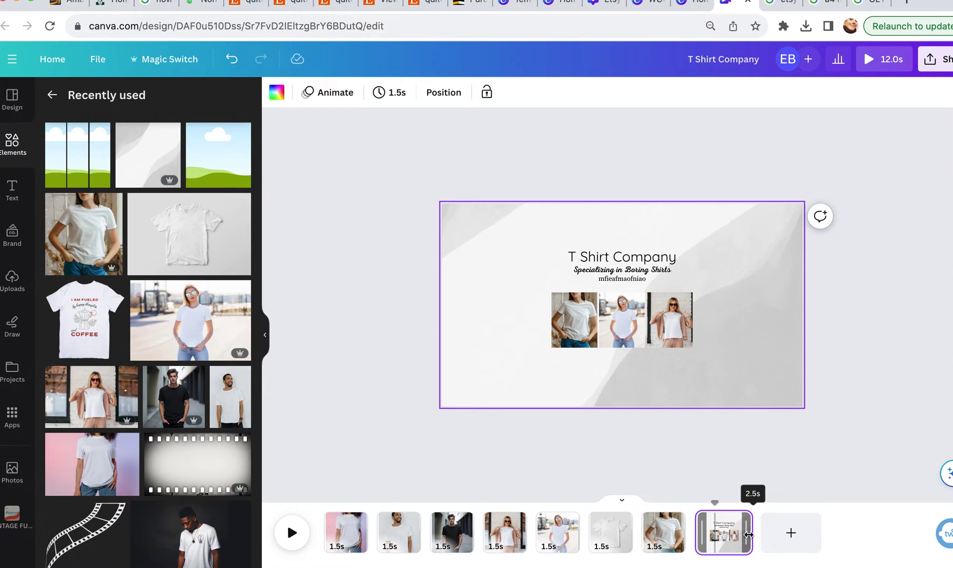
left_click_drag(748, 534, 749, 535)
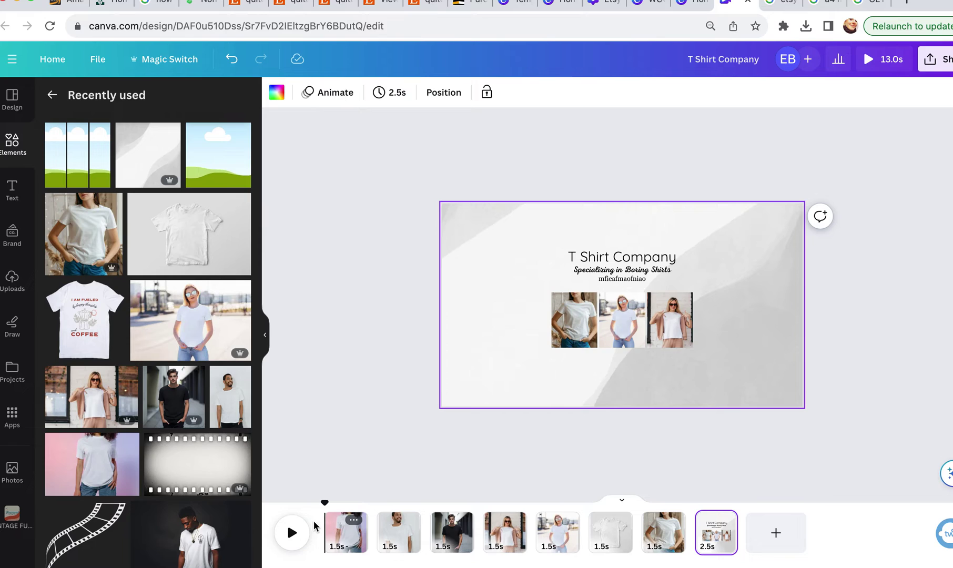
Play the 13.0s video from the start, then select the Page 1 T-shirt photo page
left_click(292, 533)
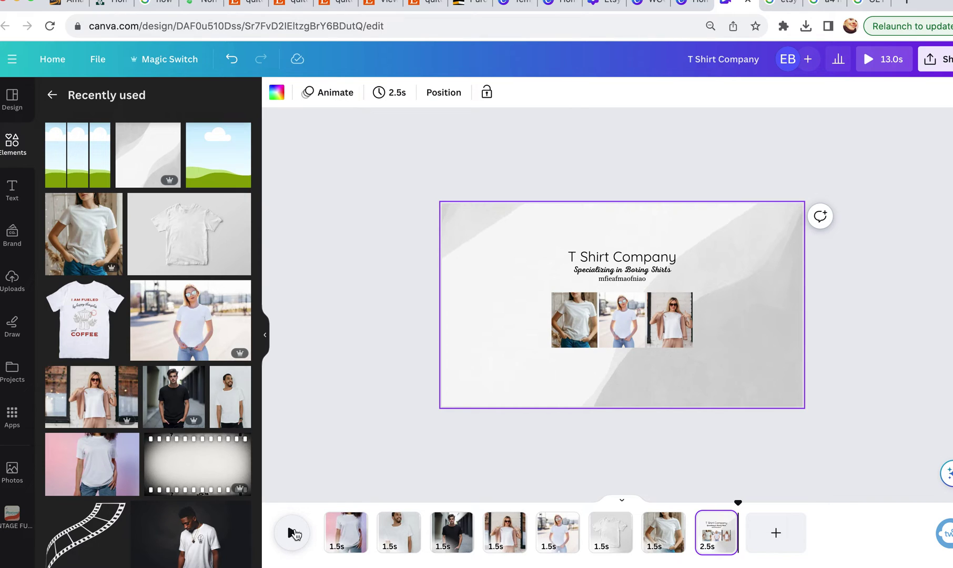
left_click(347, 539)
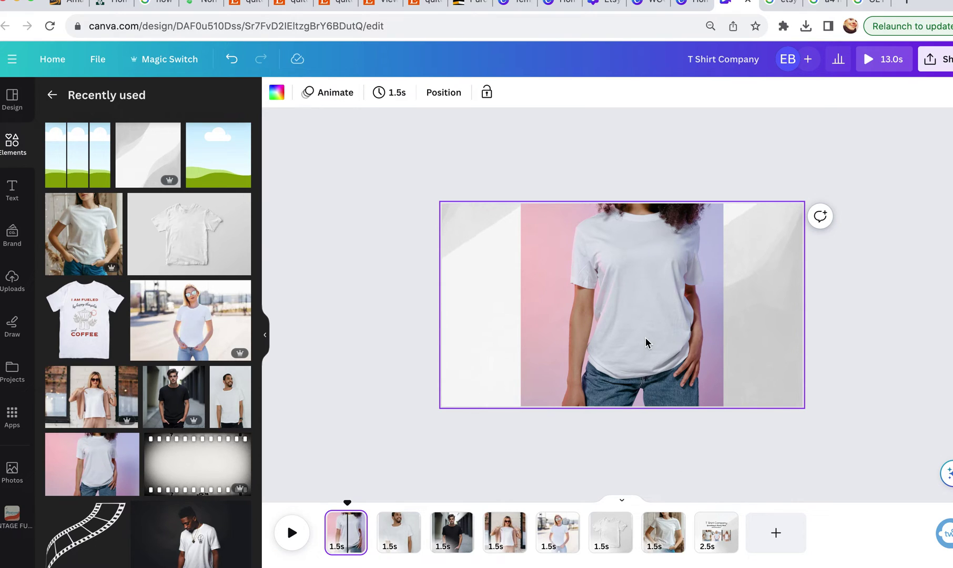
Add a '100% organic cotton' heading on page 1 and enlarge it to size 79.3
left_click(612, 290)
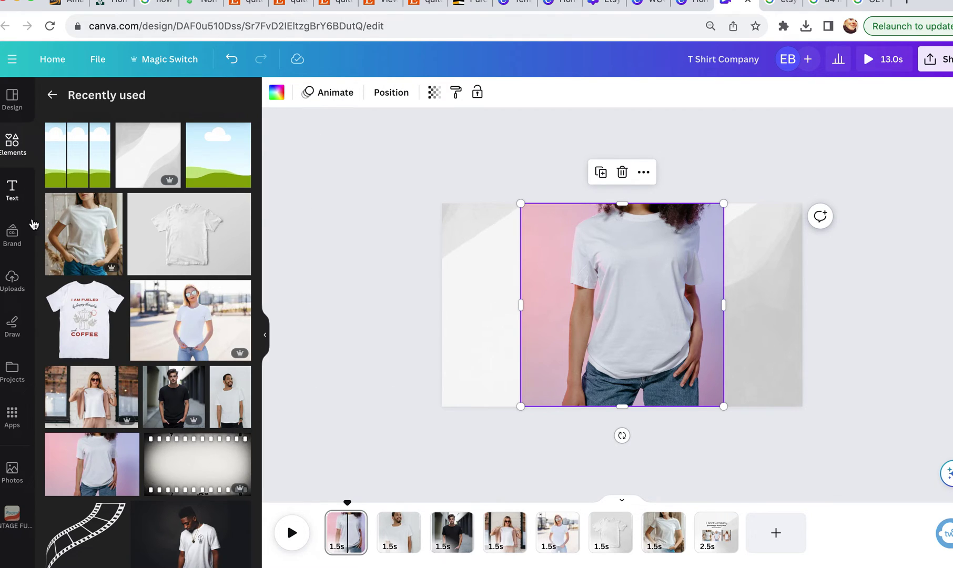
left_click(379, 266)
left_click(12, 190)
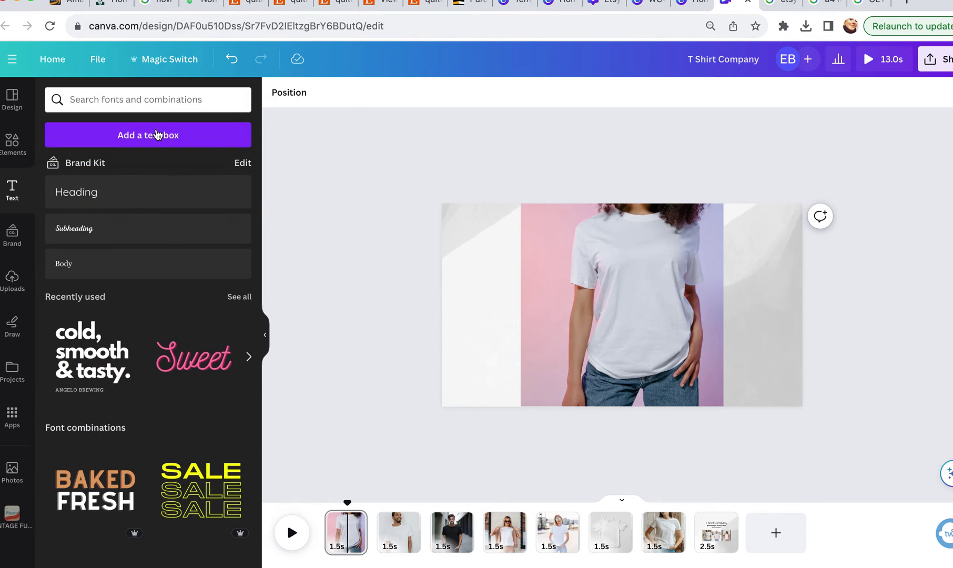
left_click(134, 194)
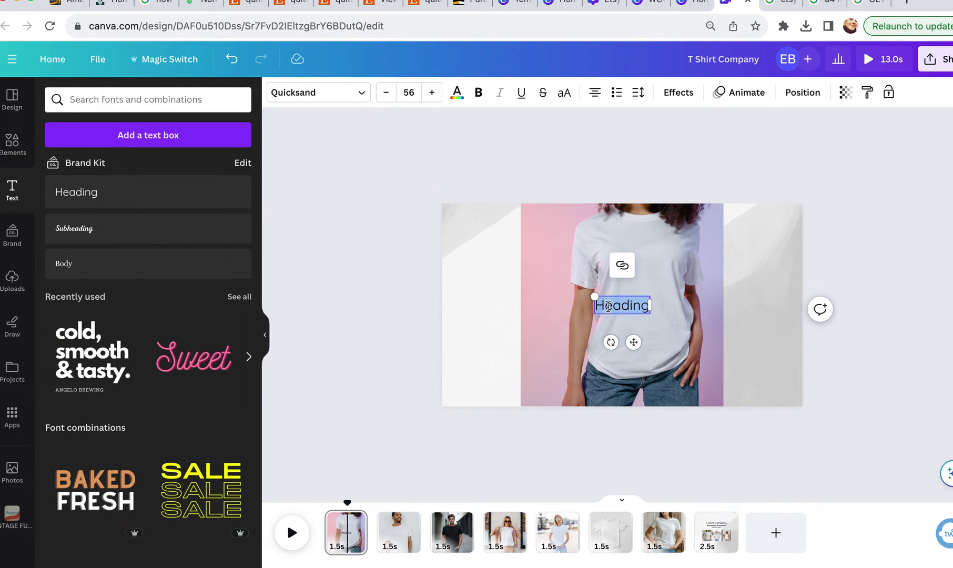
type("All")
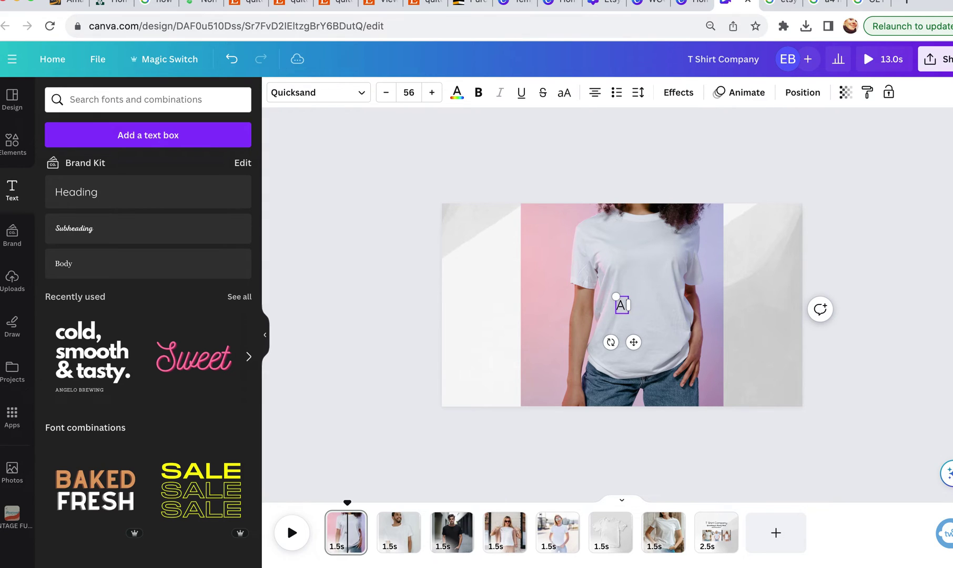
type(" TOC")
key("BackSpace")
key("BackSpace")
key("BackSpace")
key("BackSpace")
key("BackSpace")
key("BackSpace")
key("BackSpace")
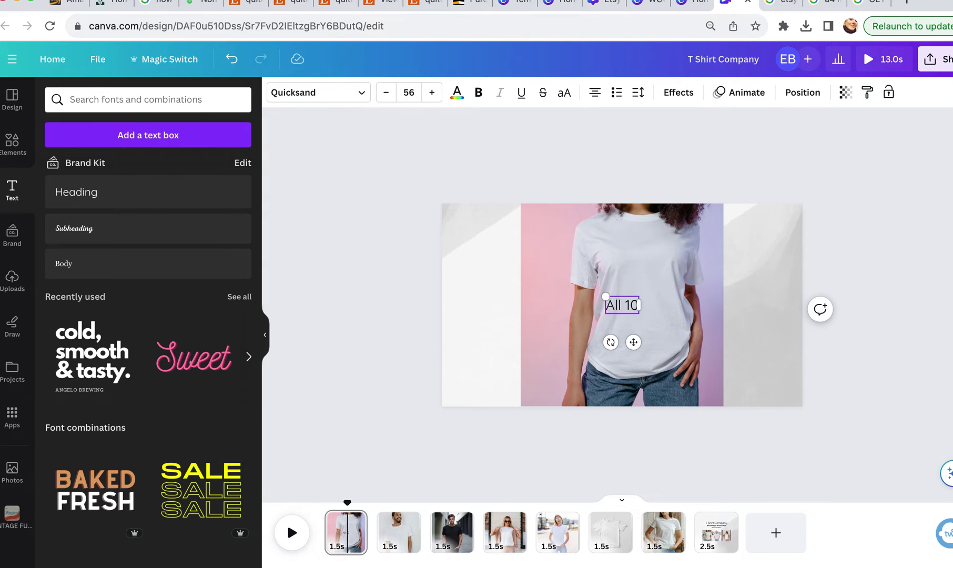
type("100")
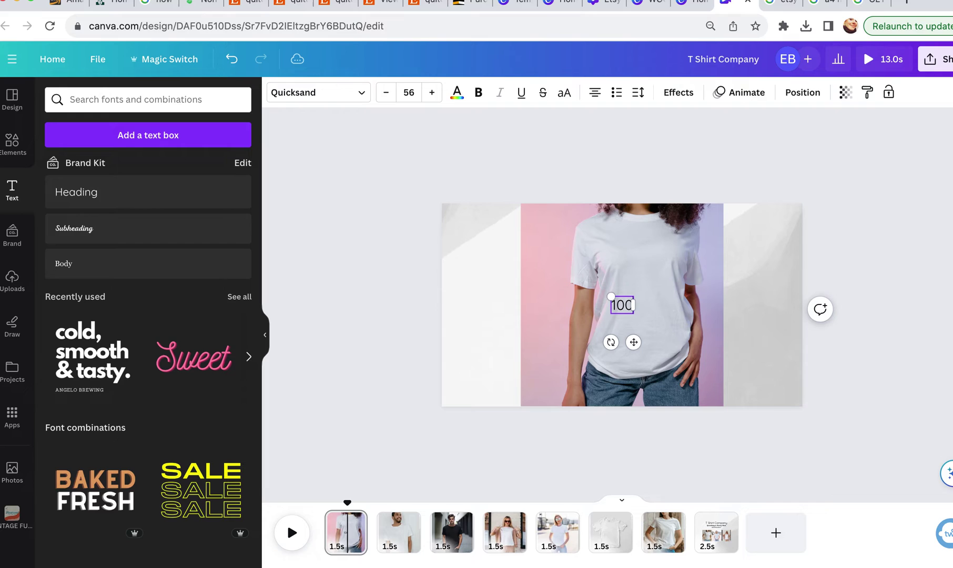
type("% or")
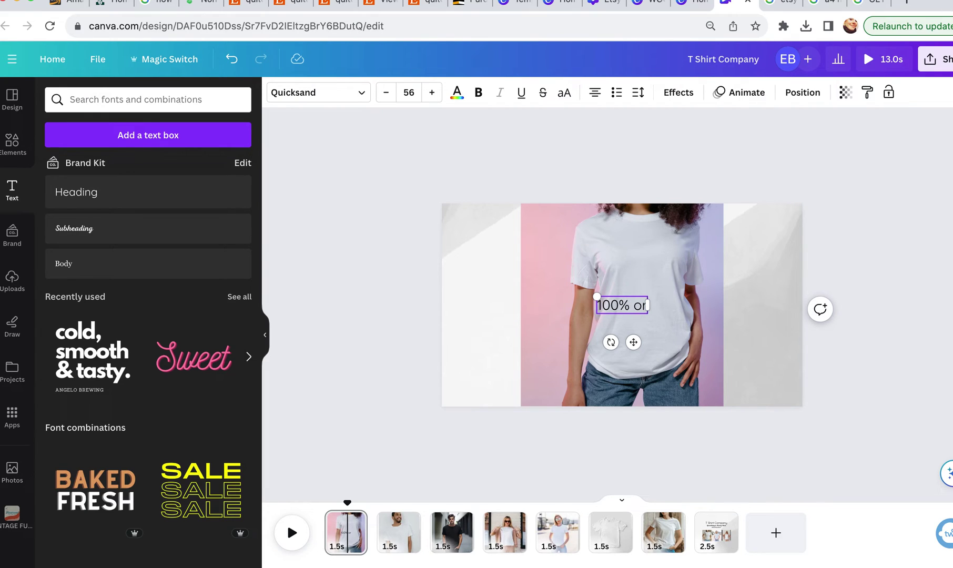
type("ganic cotton")
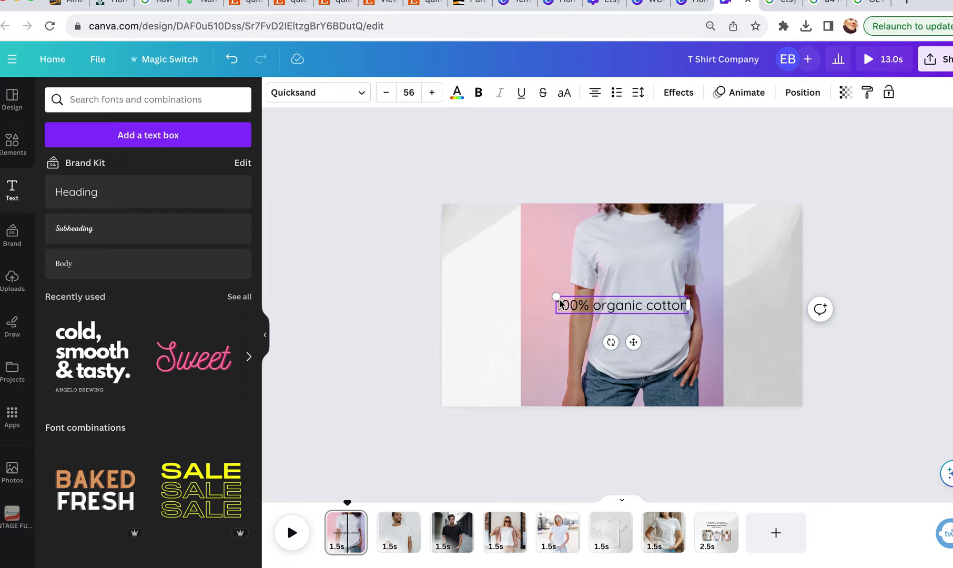
left_click_drag(547, 291, 503, 275)
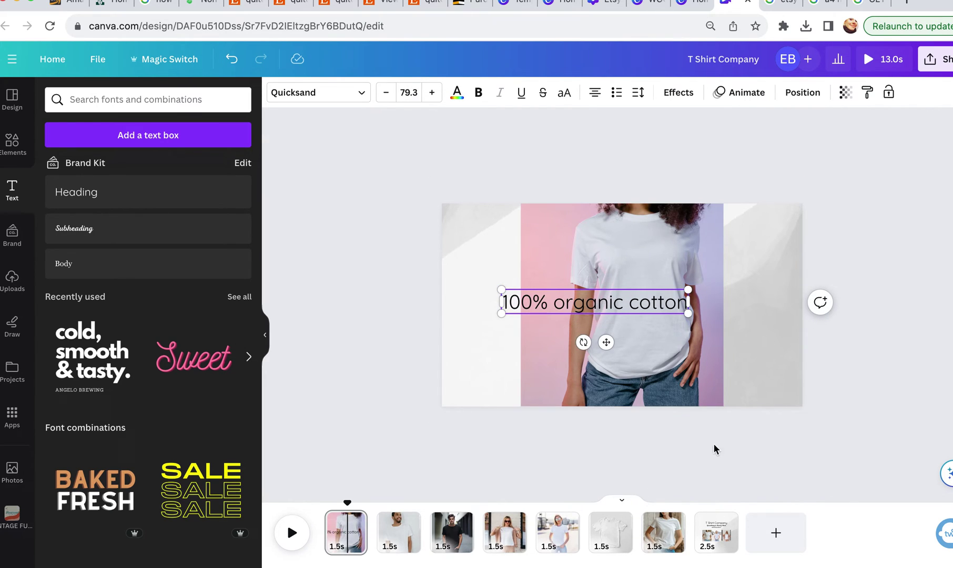
Apply the Breathe text animation to the cotton caption, then move to page 2
left_click(751, 93)
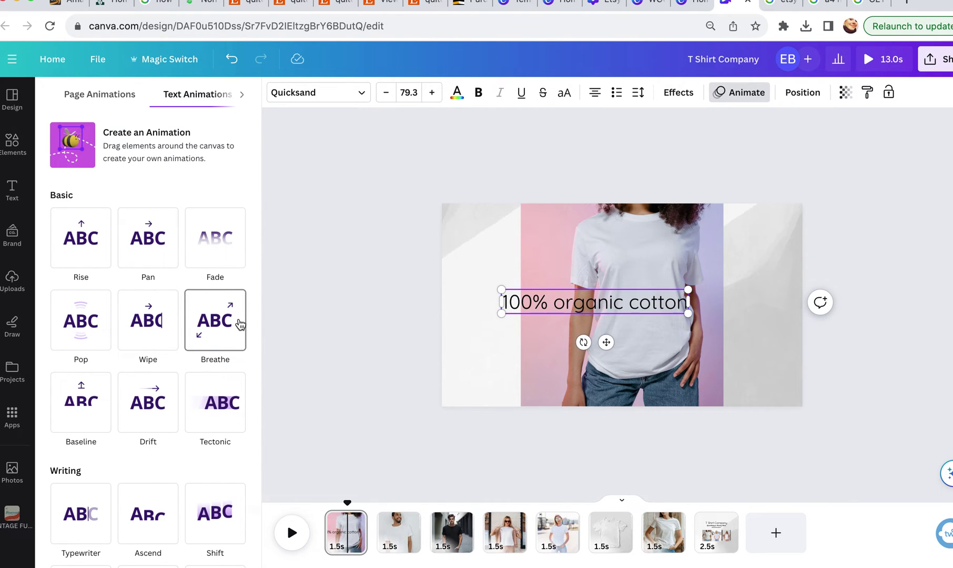
left_click(240, 324)
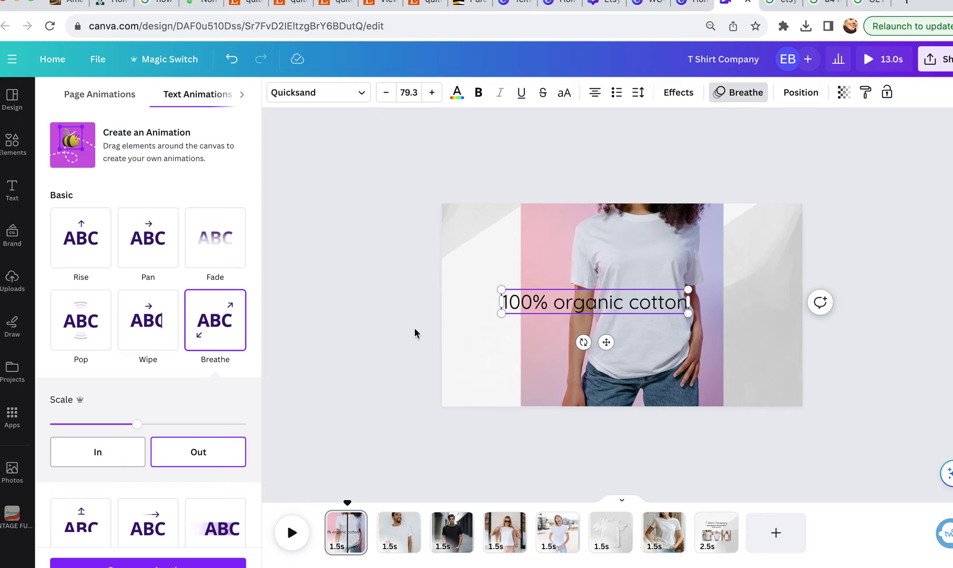
key("Page_Down")
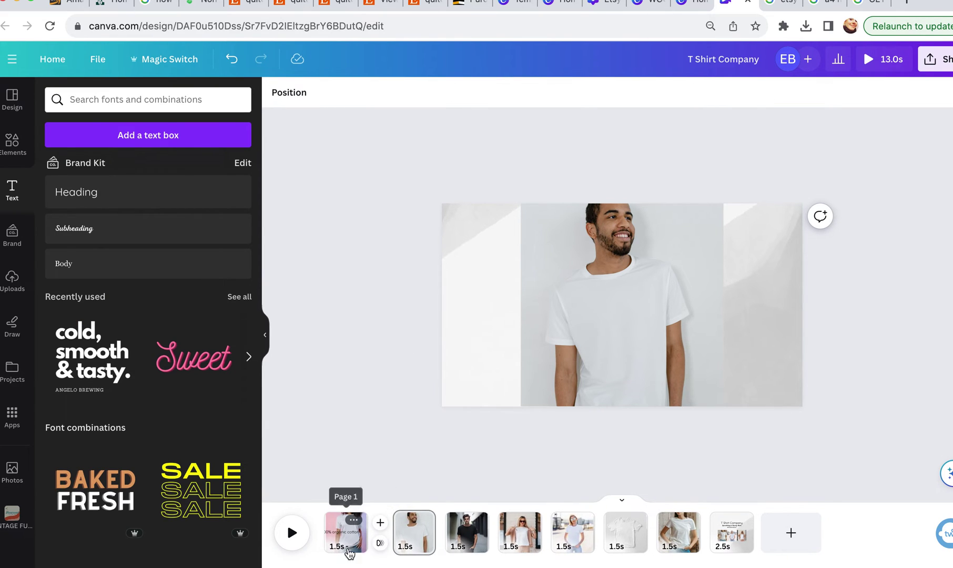
Join pages 1 and 2 with a 0.75s Flow transition and preview the 12.2s video
left_click(380, 544)
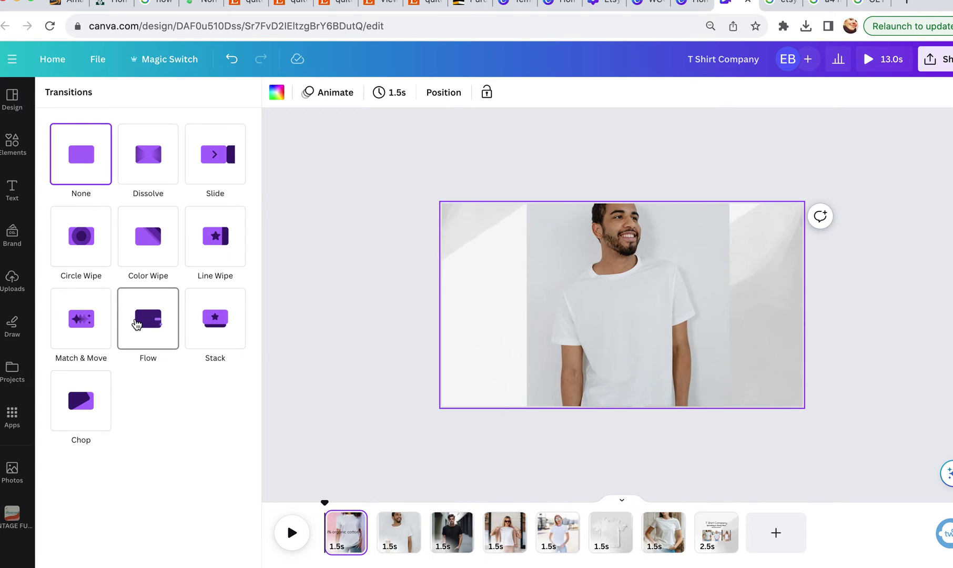
left_click(136, 324)
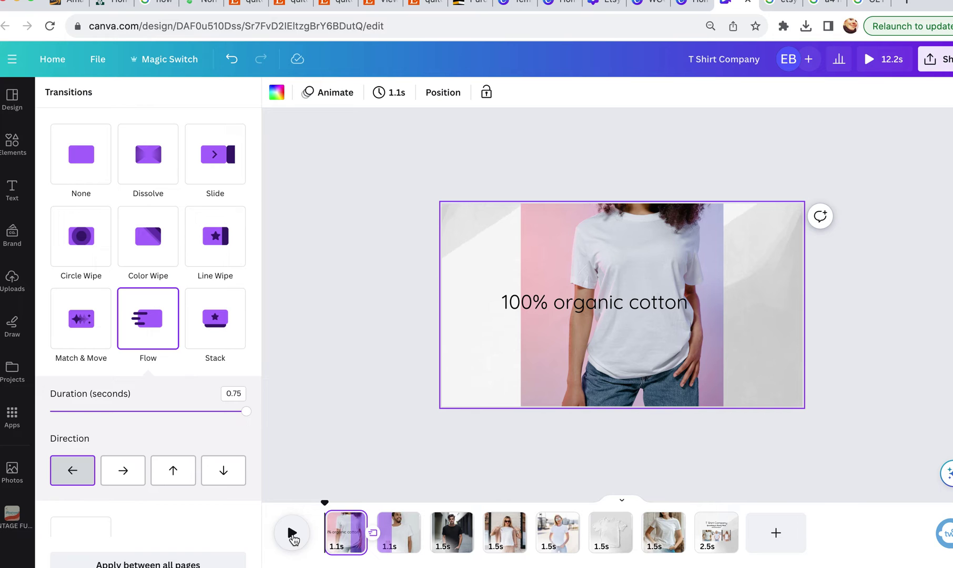
left_click(292, 534)
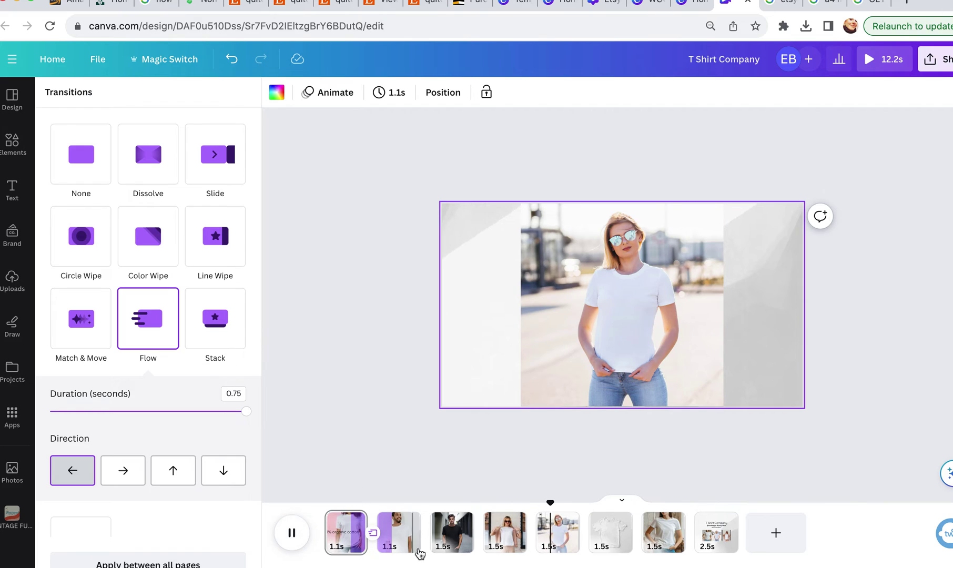
left_click(400, 528)
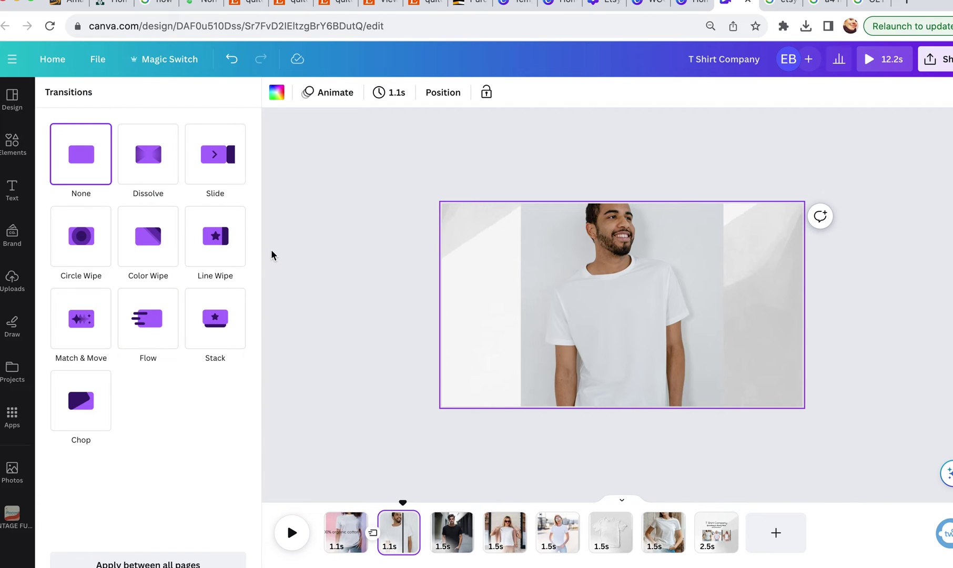
Paste a copy of the cotton caption onto page 2 and change it to 'Unisex sizing'
left_click(338, 545)
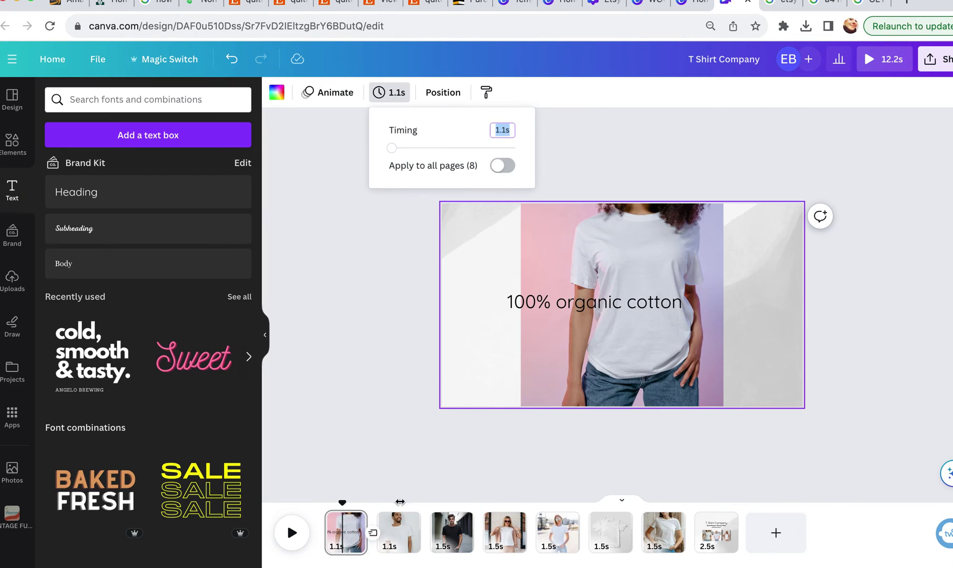
left_click(592, 310)
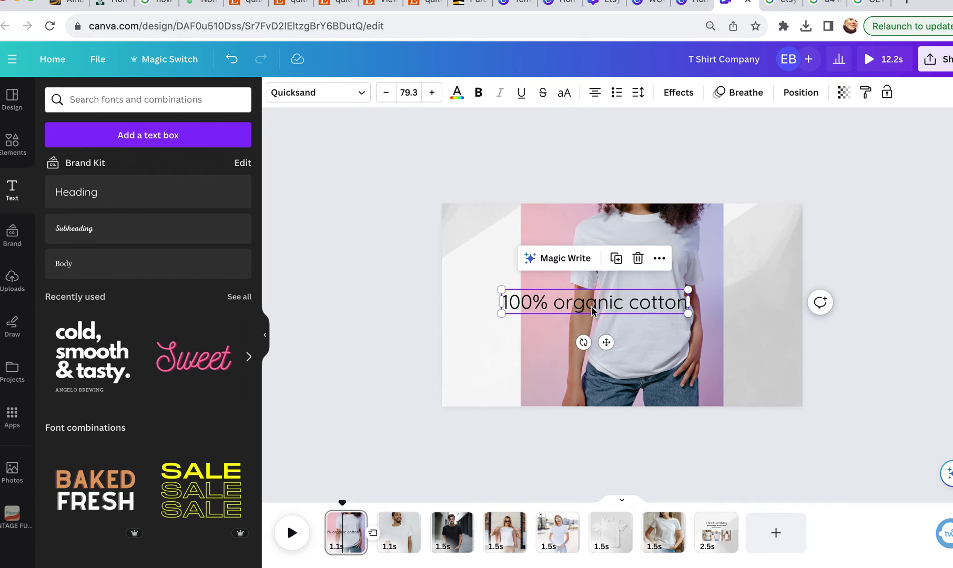
left_click(392, 546)
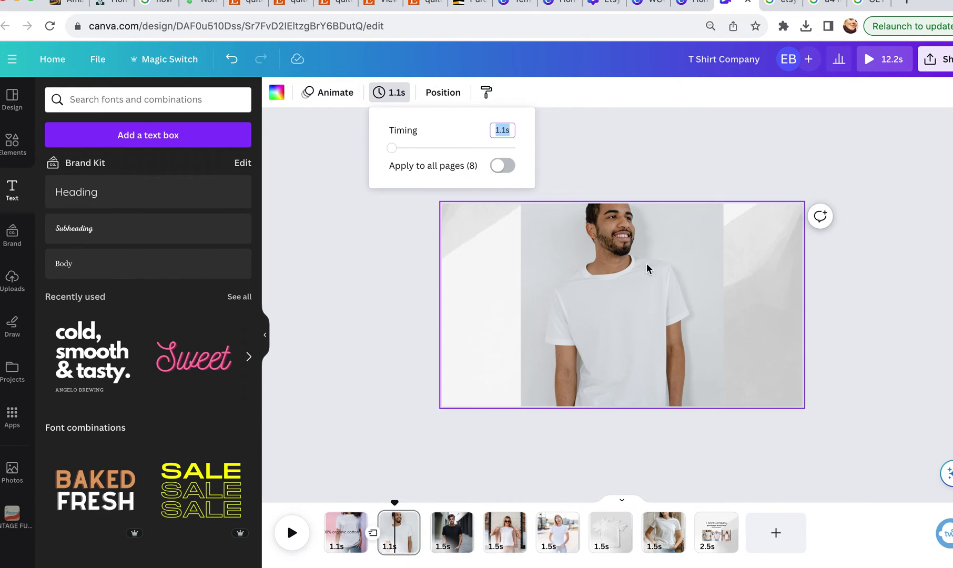
left_click(646, 285)
key("super+v")
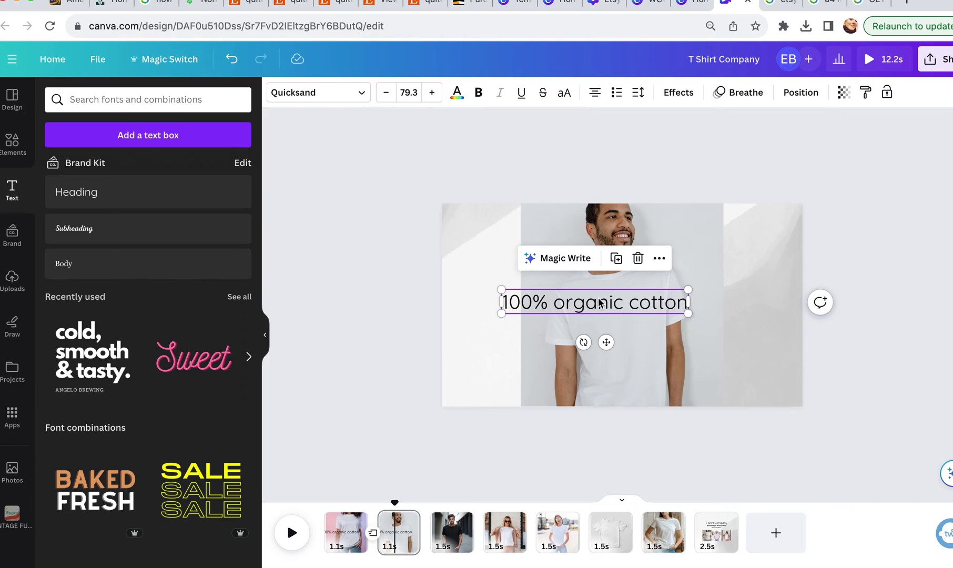
double_click(598, 298)
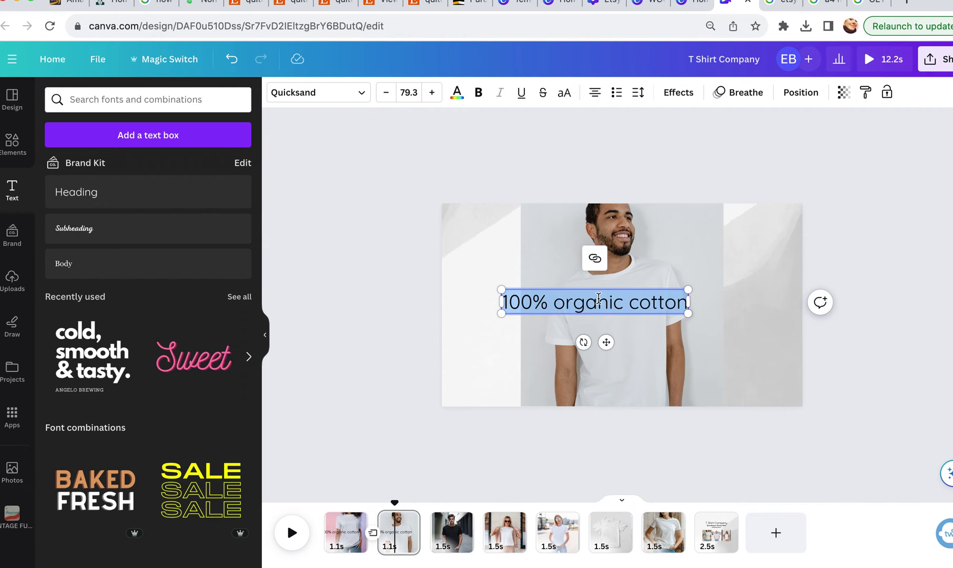
type("Unixe")
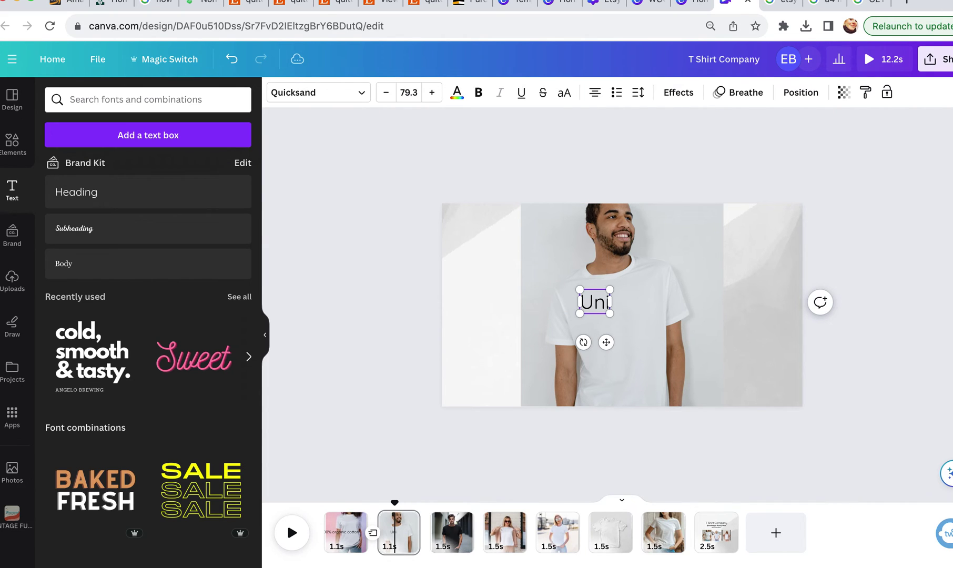
key("BackSpace")
key("BackSpace")
type("sex sizing")
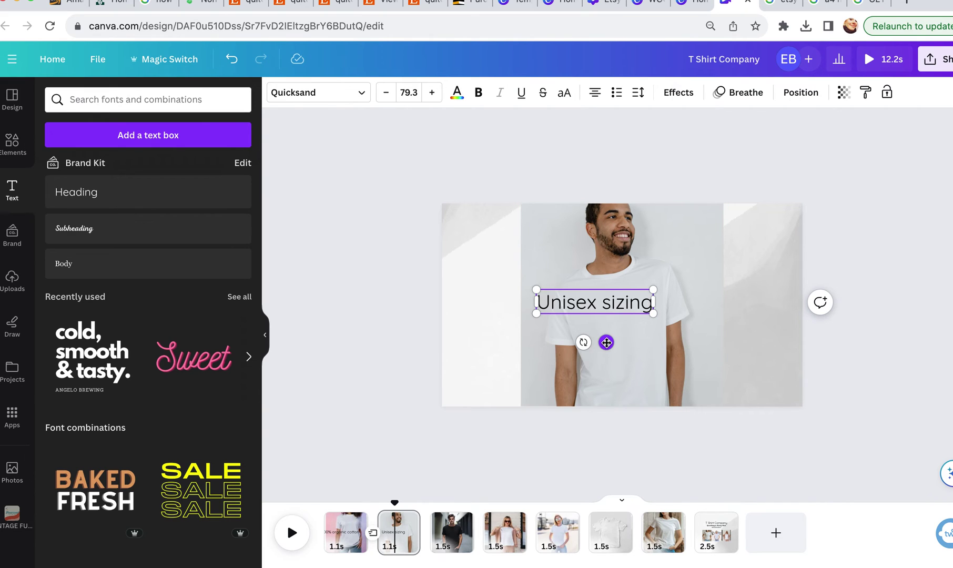
Move the 'Unisex sizing' caption to the lower right and animate it with Shift
left_click_drag(620, 351, 701, 394)
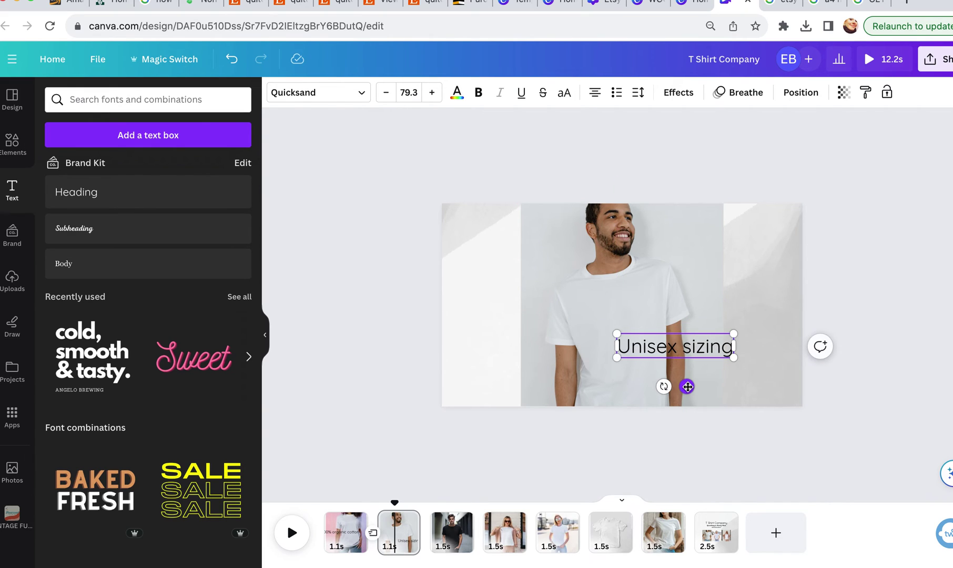
left_click(736, 103)
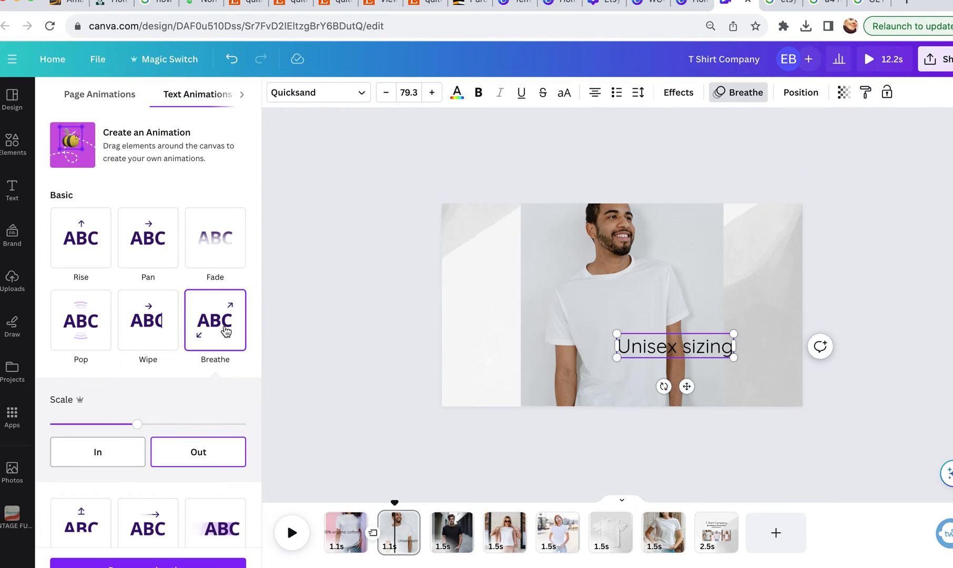
scroll(173, 336, "down", 5)
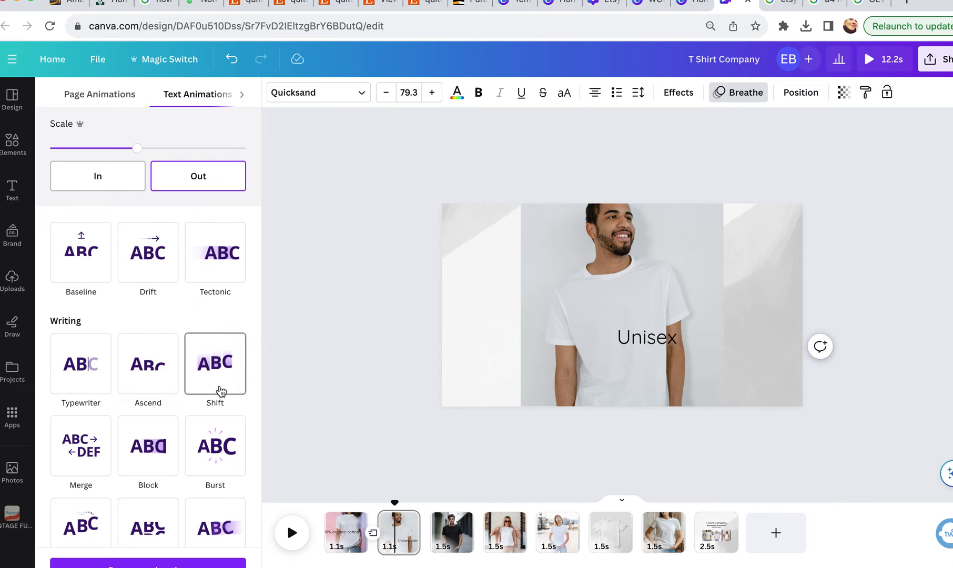
left_click(220, 390)
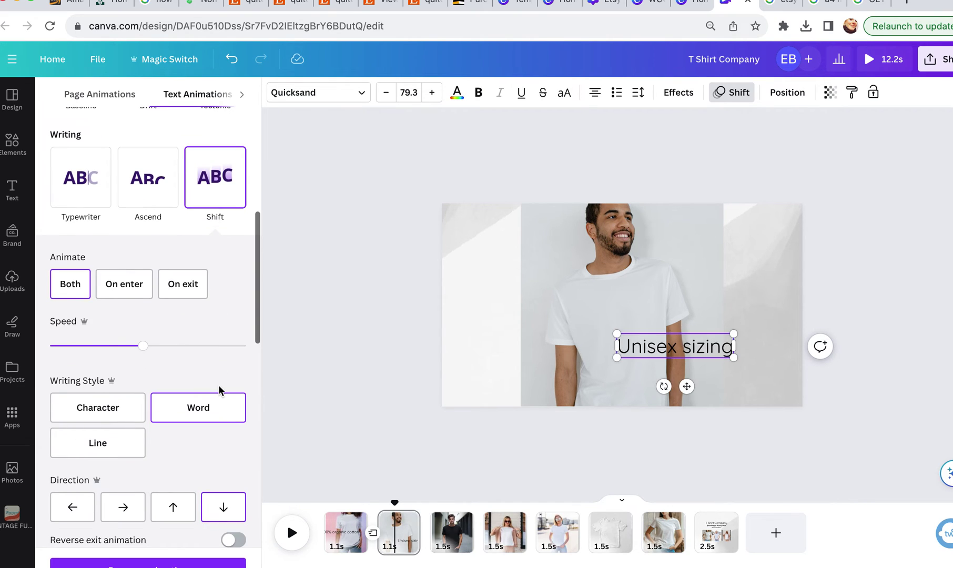
left_click(429, 540)
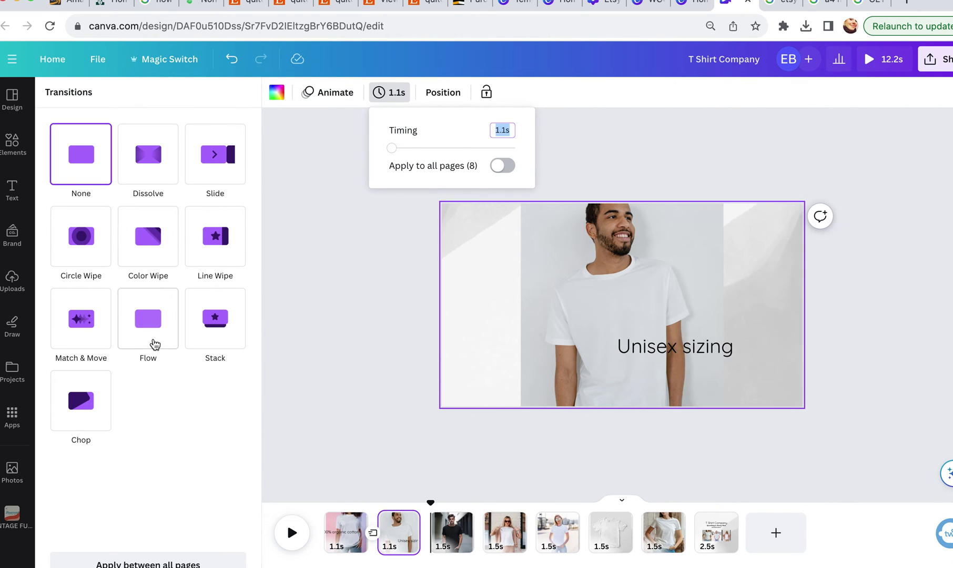
Add a Match & Move transition after page 2 and preview the 11.7s video
left_click(72, 322)
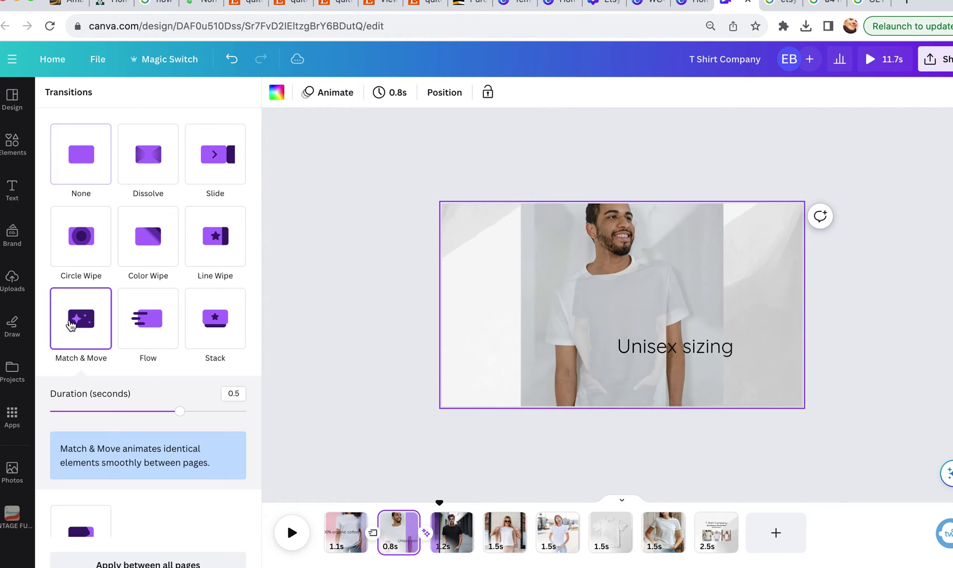
left_click(312, 499)
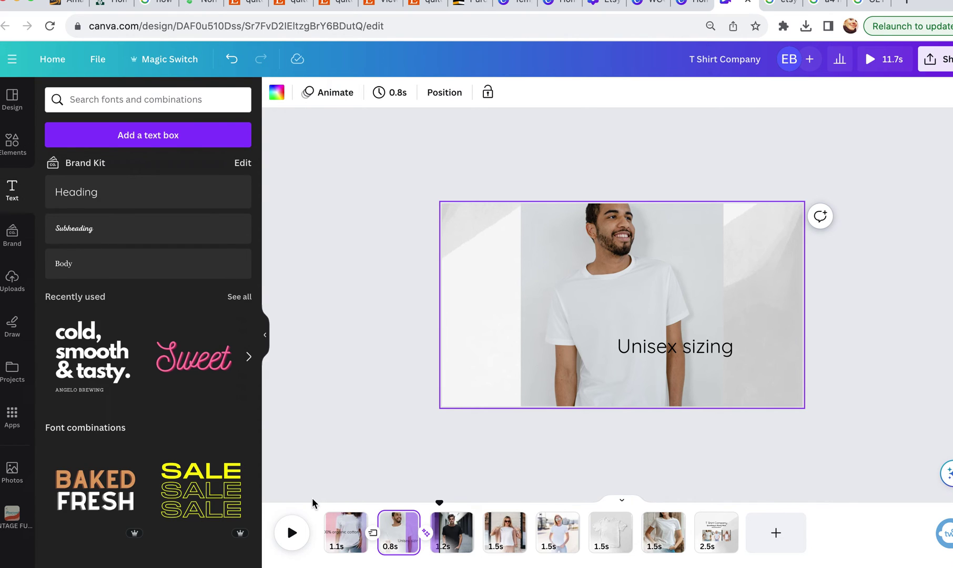
left_click(292, 533)
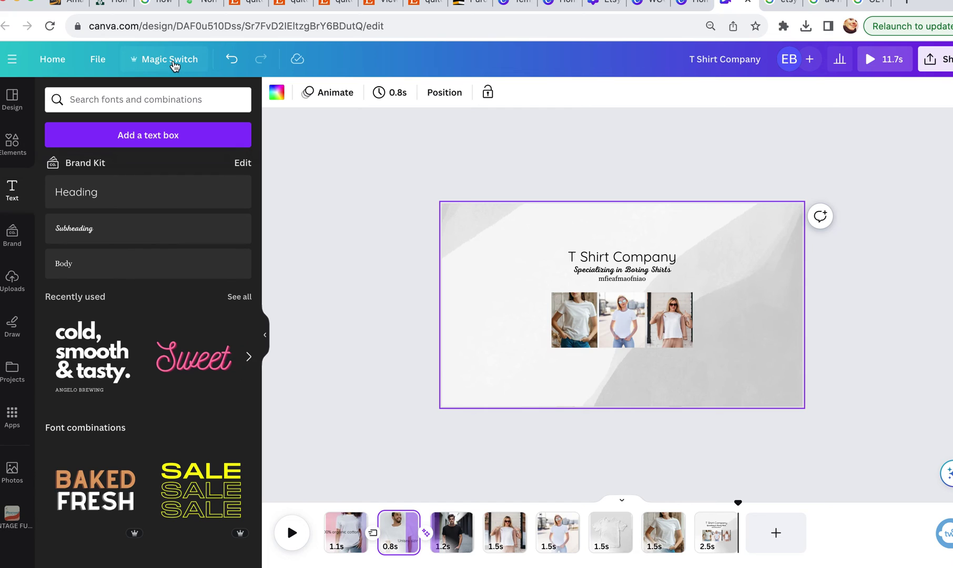
Use Magic Switch to create an Instagram Reel 1080 × 1920 copy of the design
left_click(172, 63)
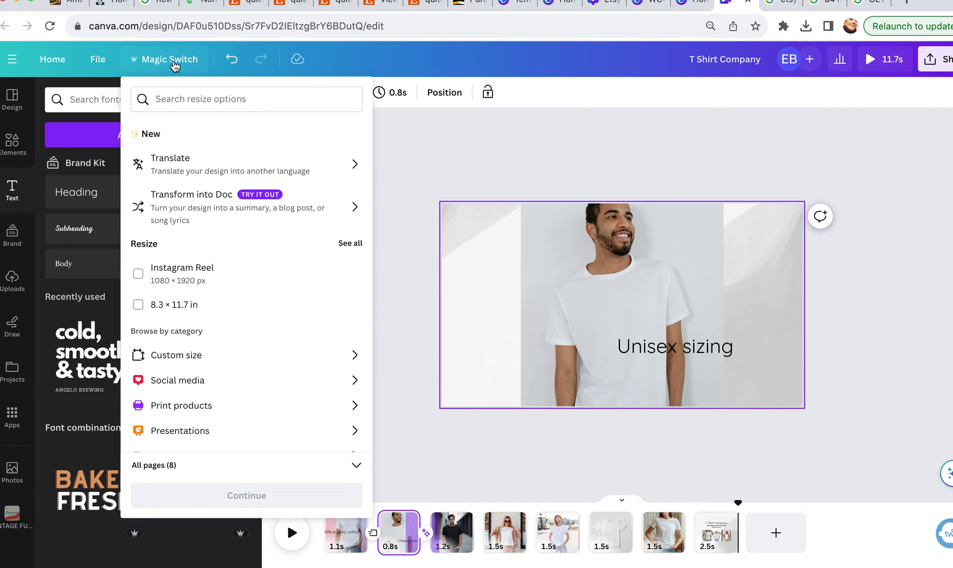
left_click(235, 387)
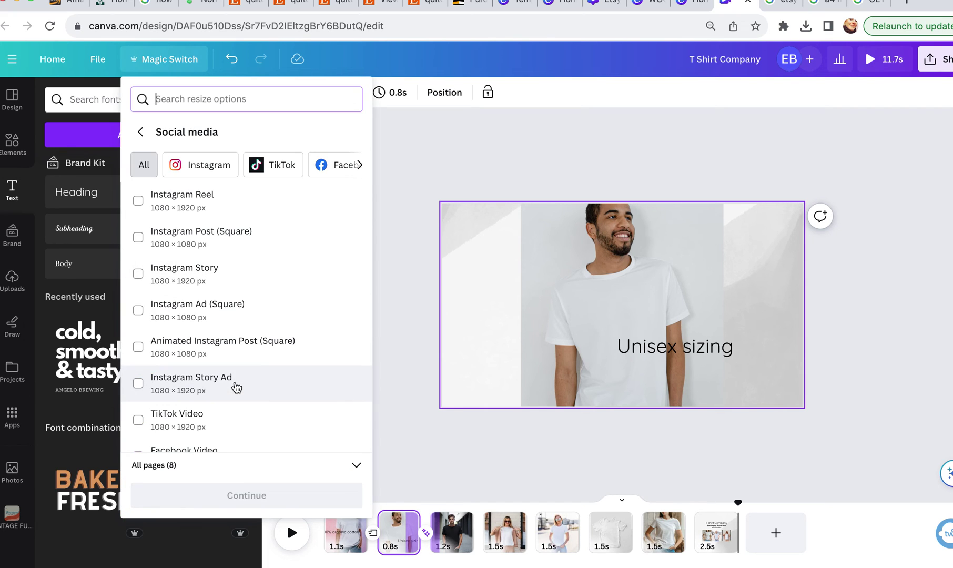
left_click(139, 202)
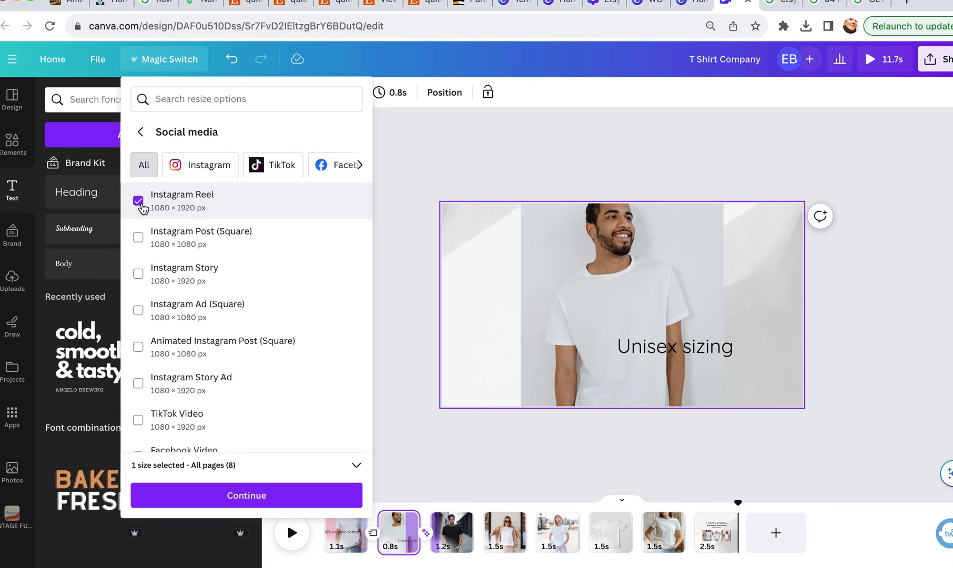
left_click(313, 494)
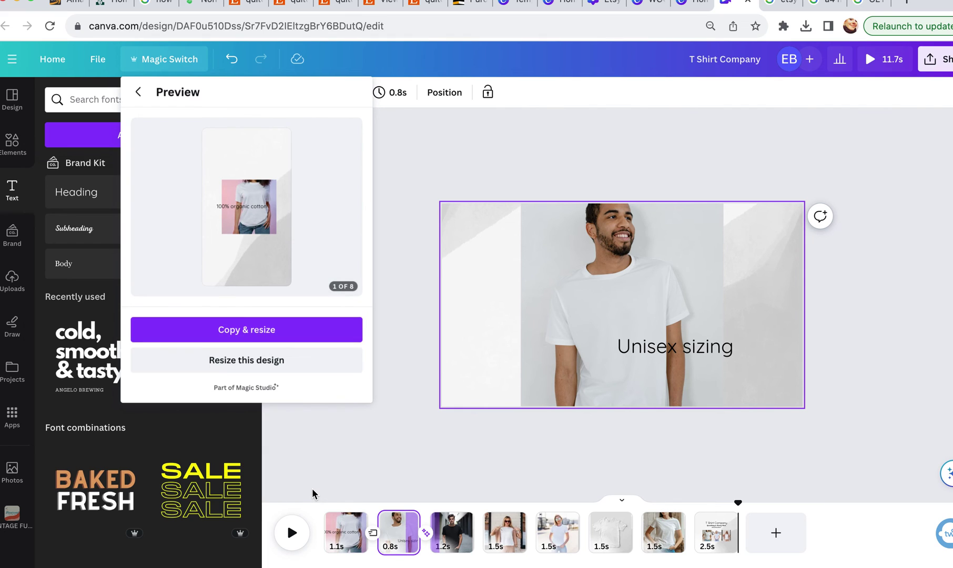
left_click(287, 331)
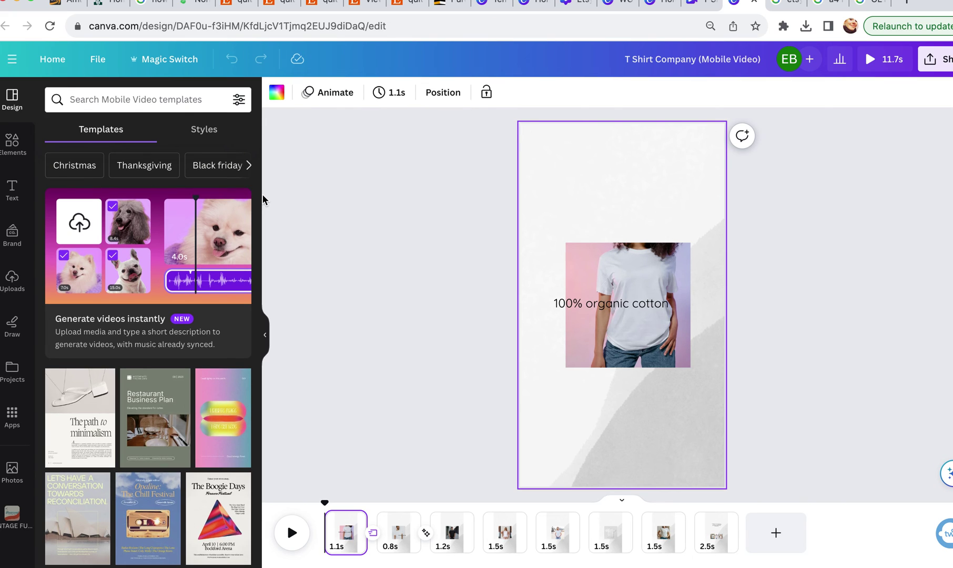
Scale the first page's T-shirt photo to full width and align it to the page middle
left_click(640, 256)
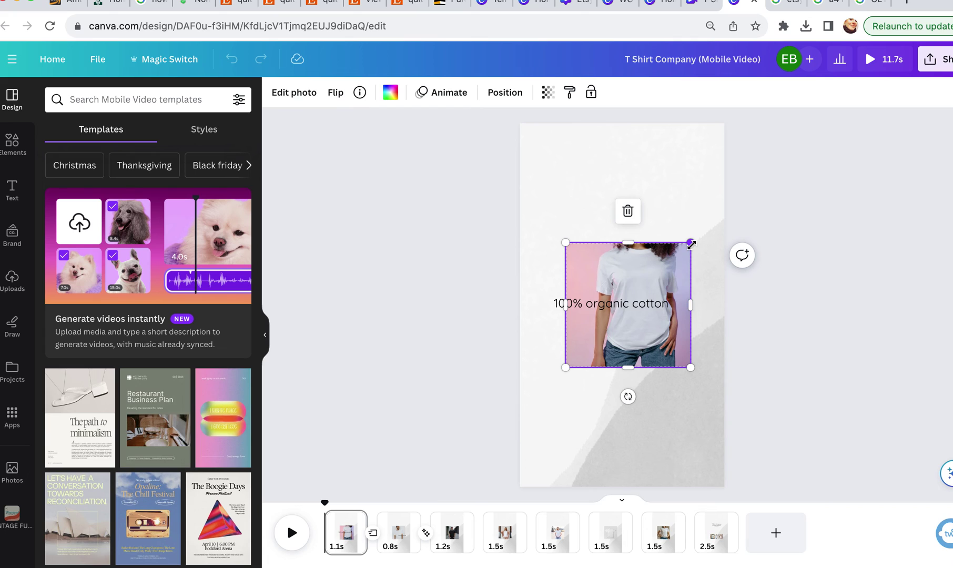
left_click_drag(691, 243, 724, 225)
left_click_drag(565, 367, 521, 400)
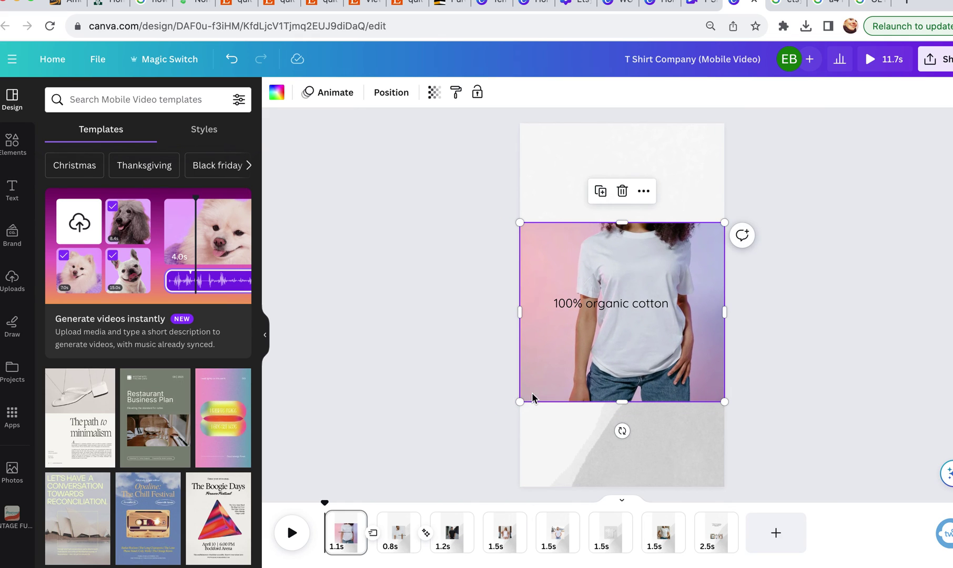
left_click(393, 91)
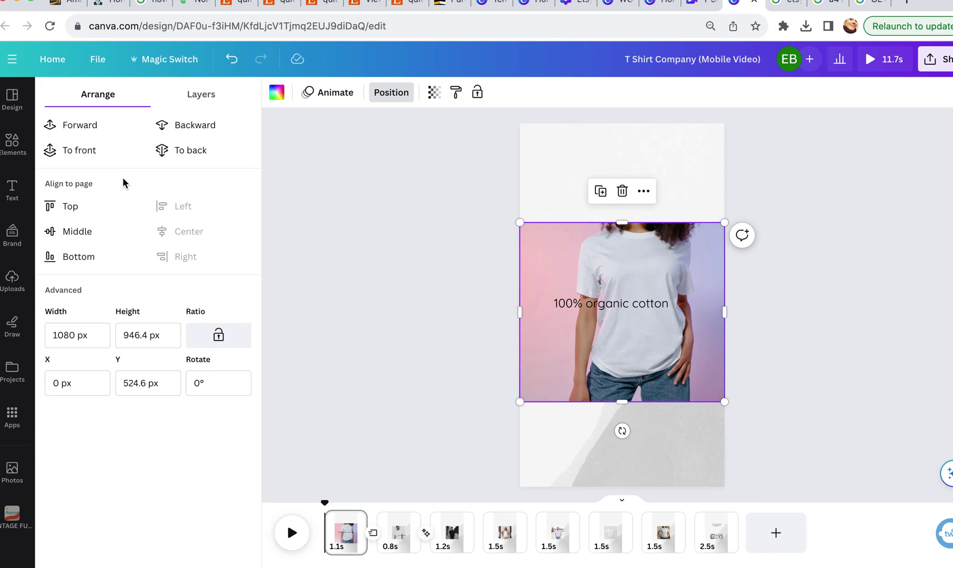
left_click(76, 232)
left_click(566, 388)
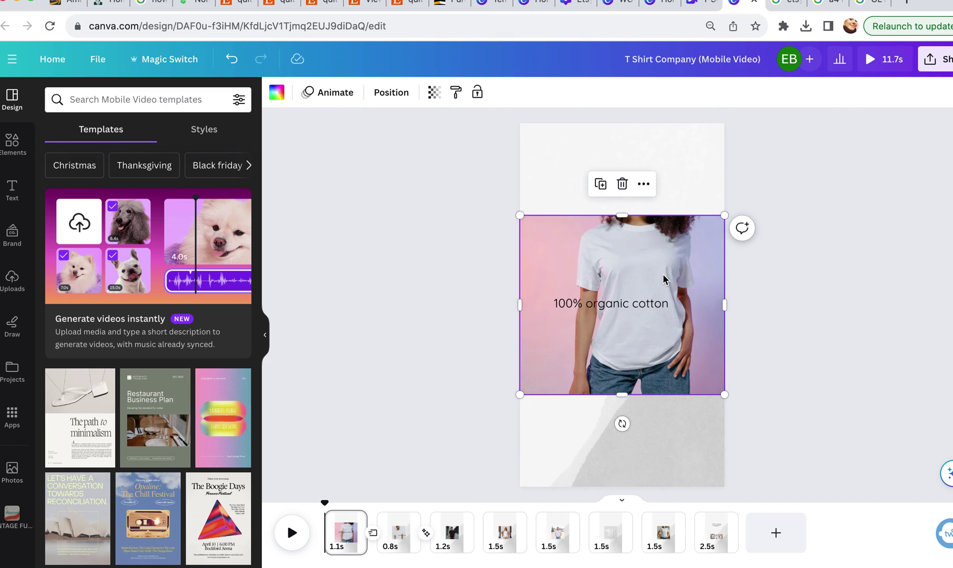
Play the portrait 'T Shirt Company (Mobile Video)' preview from its first page
left_click(292, 532)
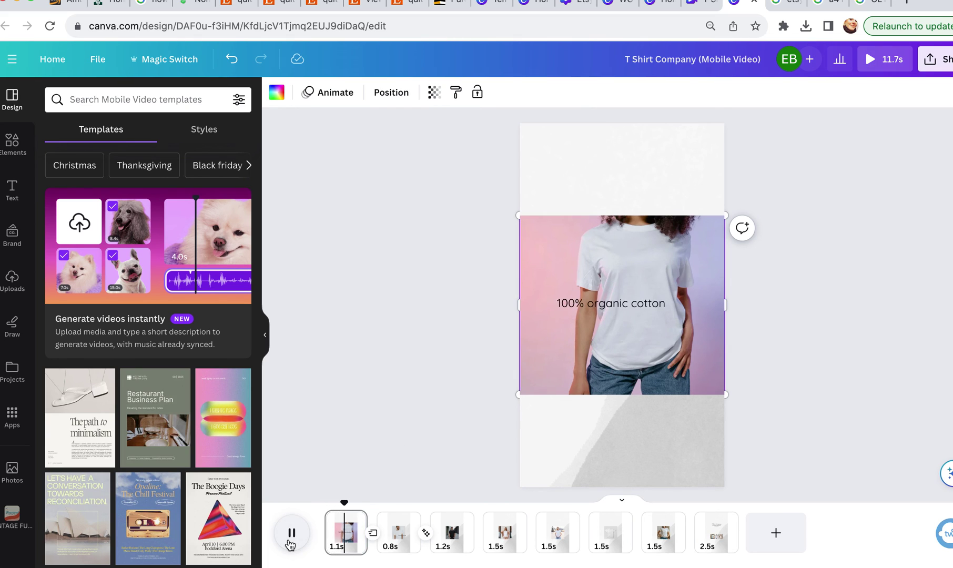